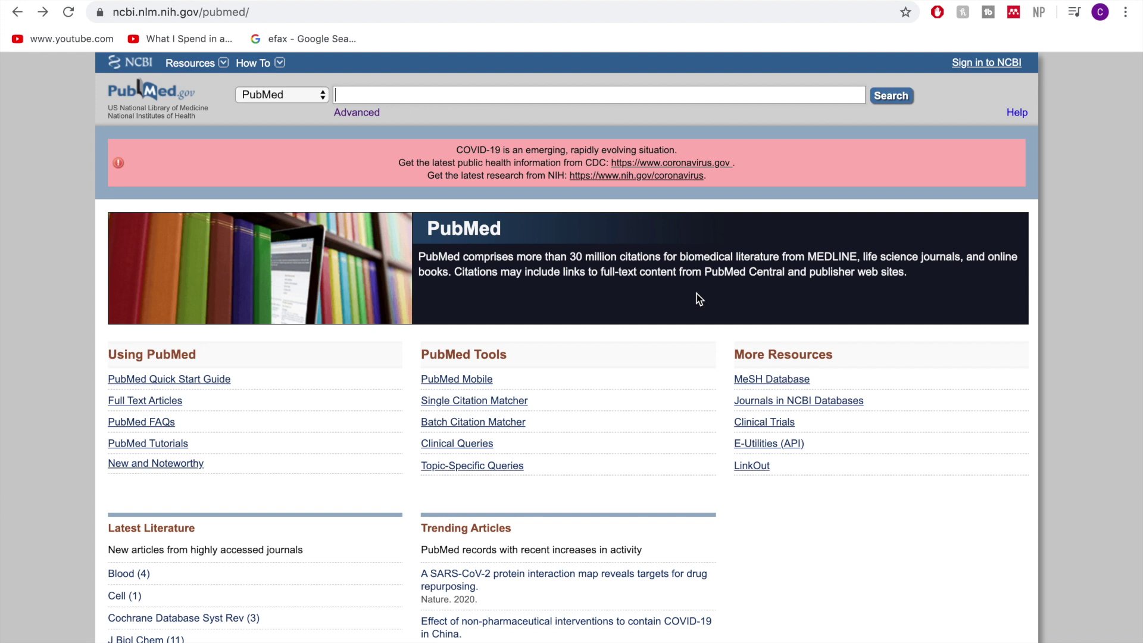
Search PubMed for the 'running injuries' suggestion, returning 5495 results
type("running")
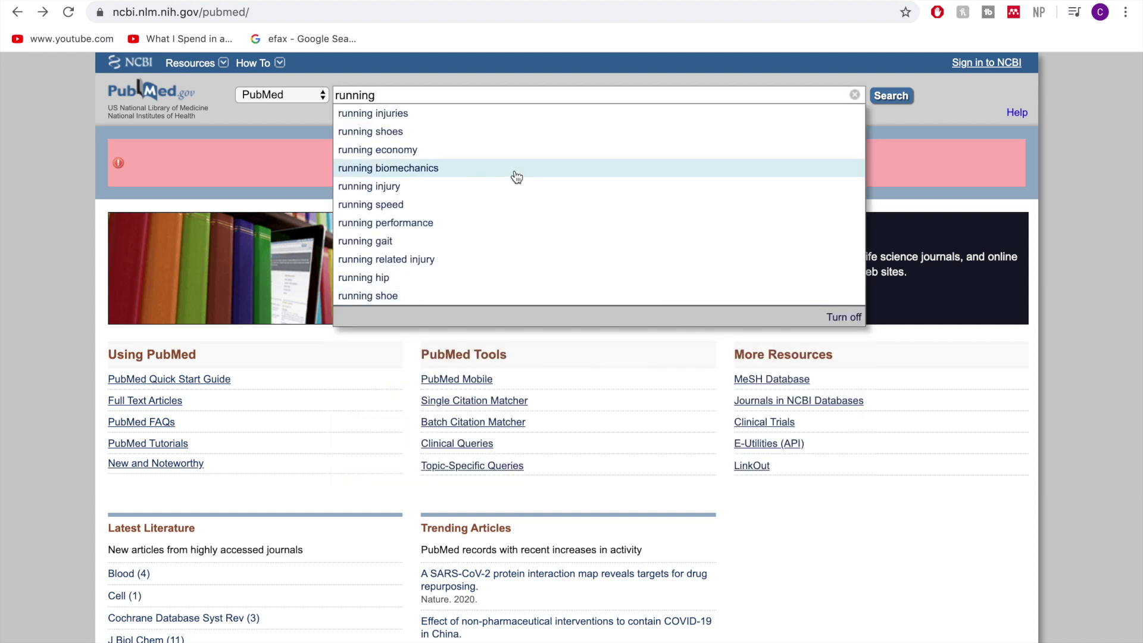
left_click(470, 113)
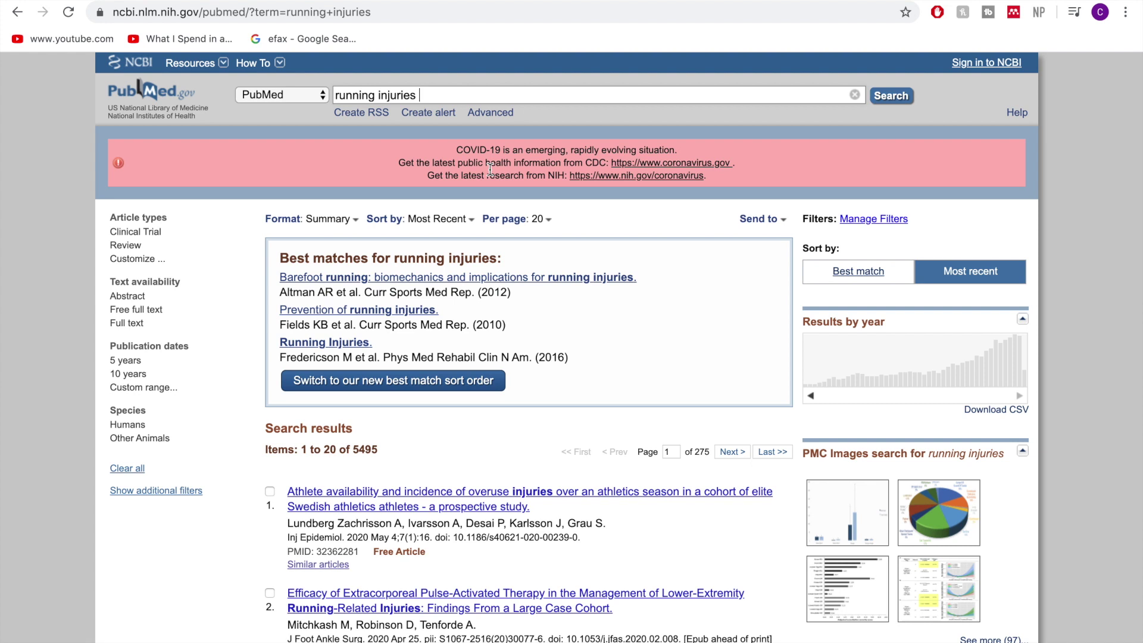
left_click(494, 112)
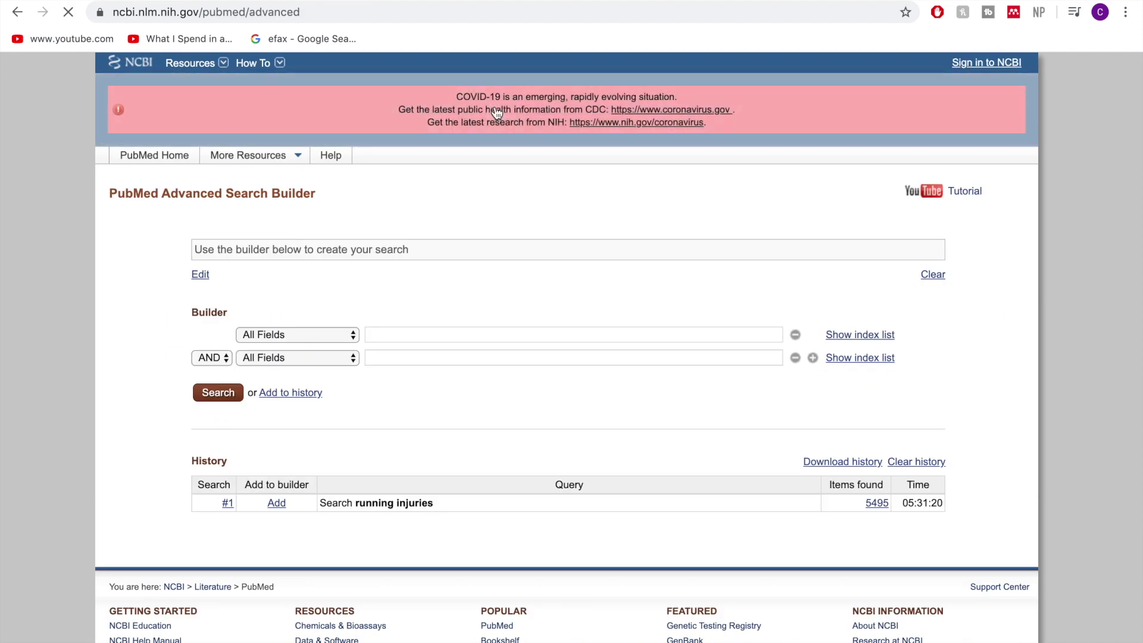
Enter 'running' as the first All Fields term, leaving row two joined by AND
left_click(410, 334)
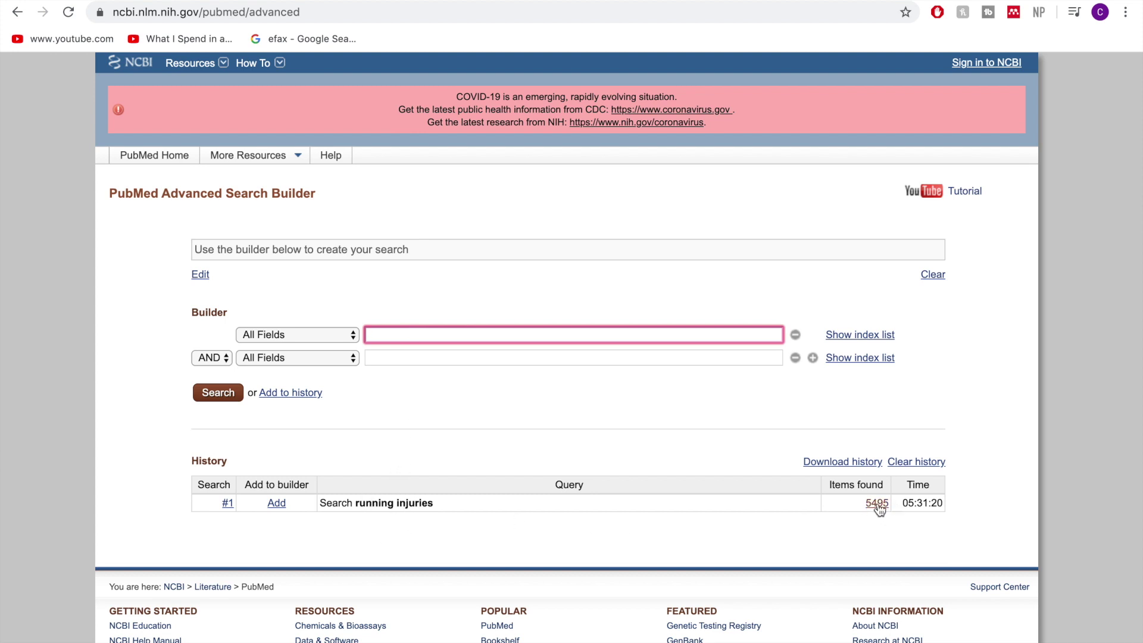
type("running")
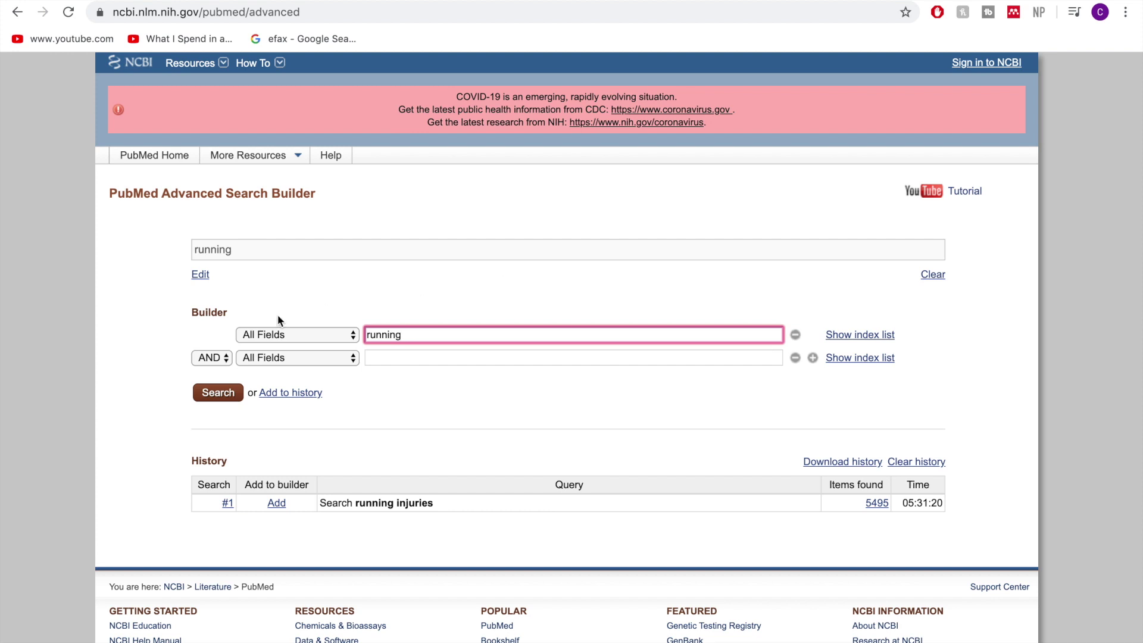
left_click(211, 357)
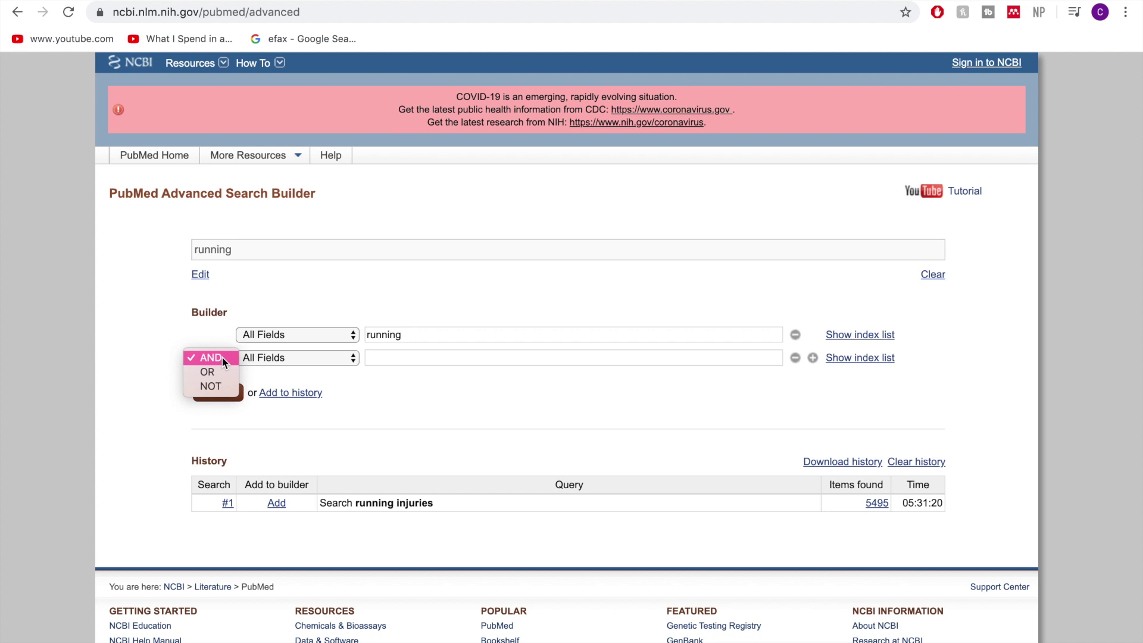
left_click(403, 335)
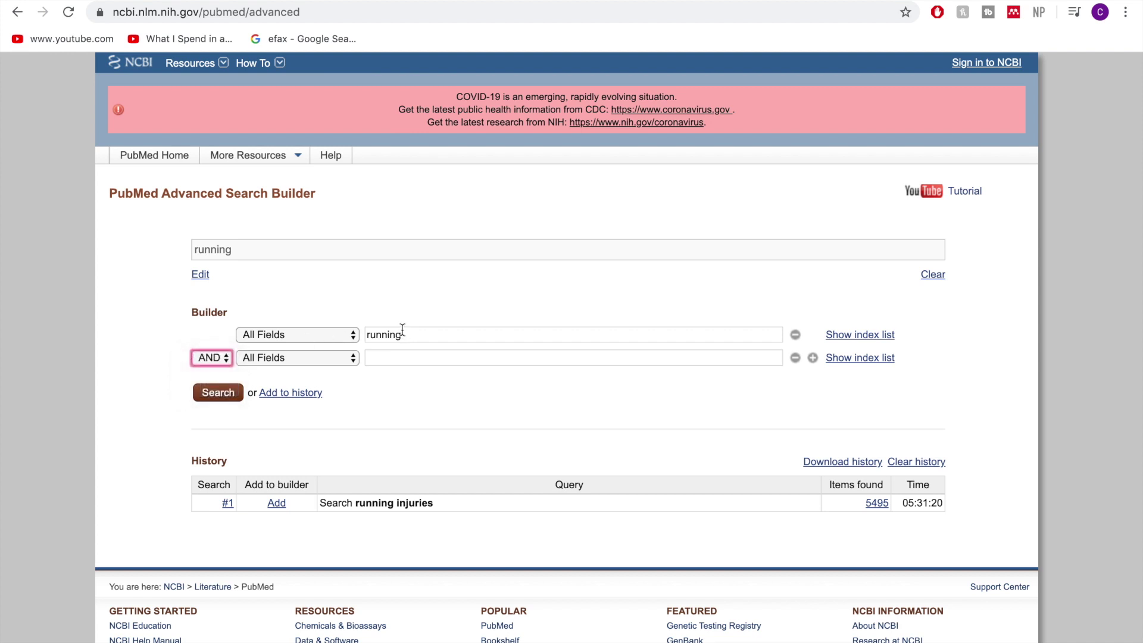
Add 'runner' and 'marathoner' as OR terms in rows two and three
left_click(273, 362)
left_click(188, 357)
left_click(211, 360)
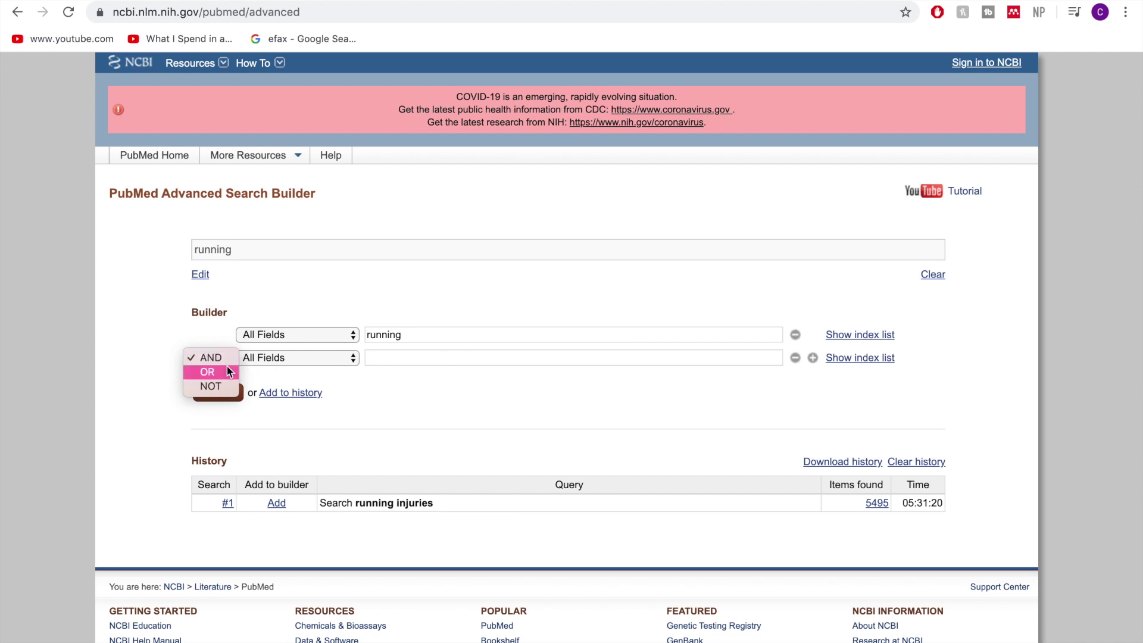
left_click(227, 367)
left_click(474, 359)
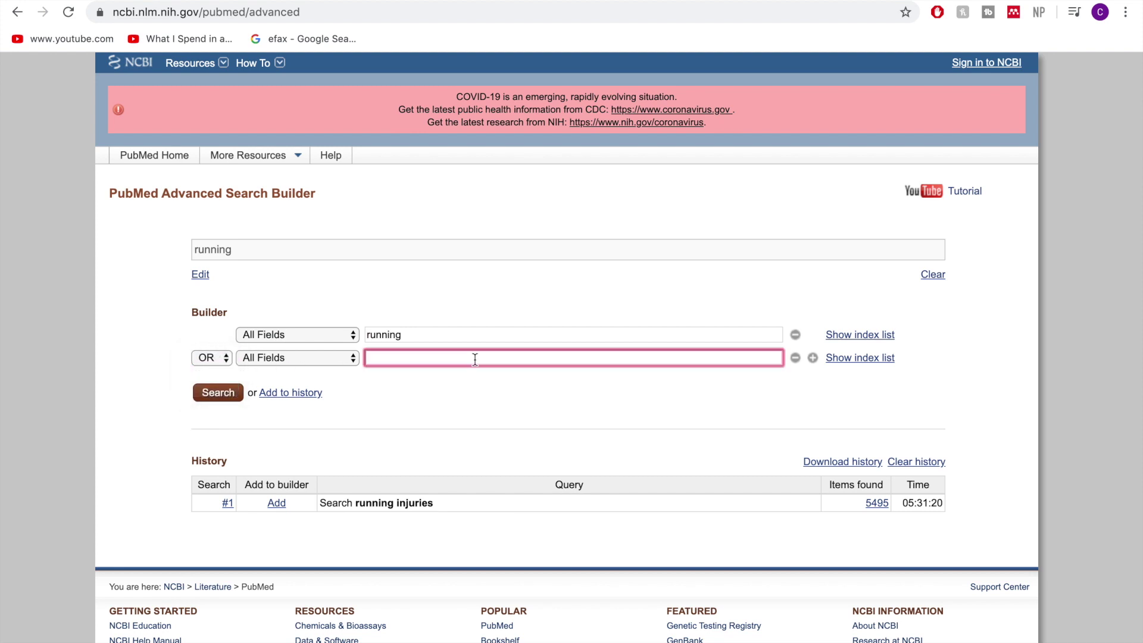
type("runner")
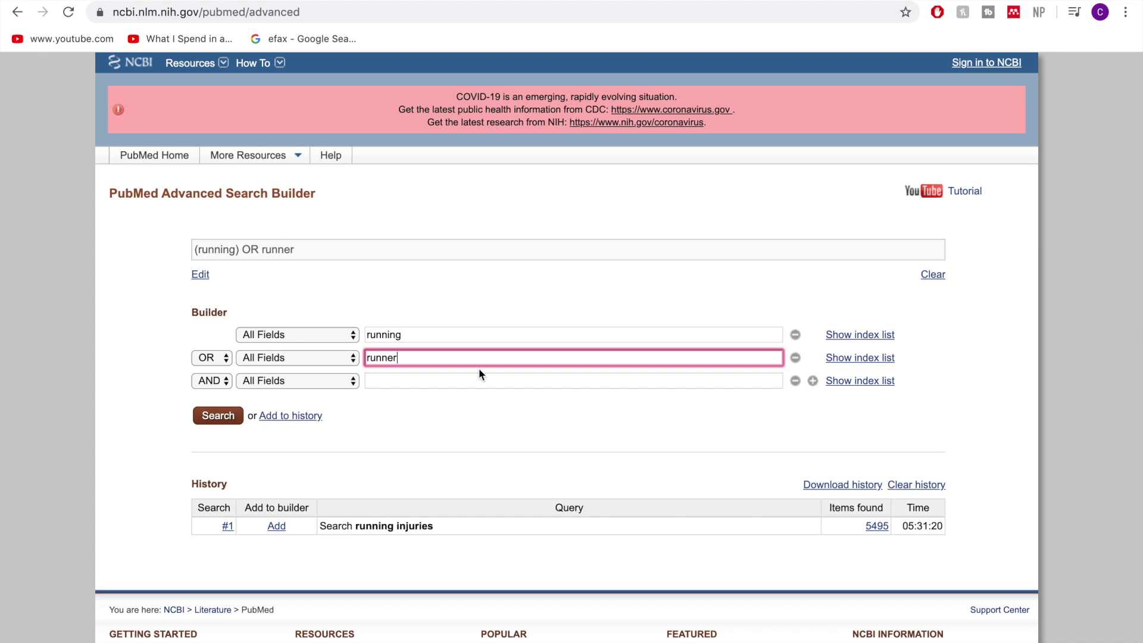
left_click(209, 381)
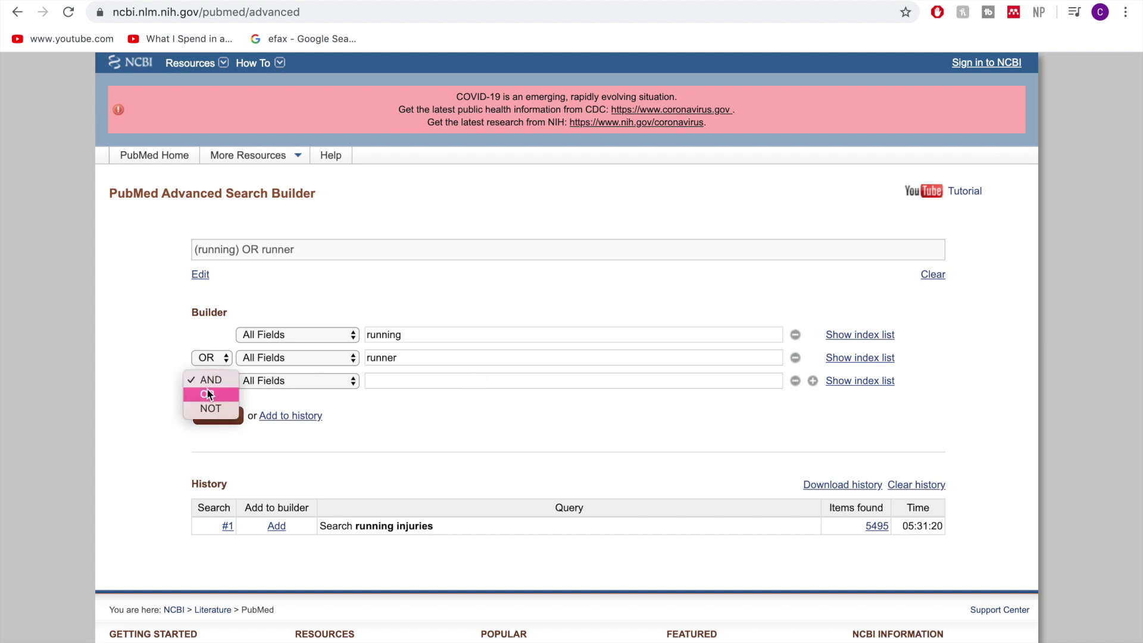
left_click(207, 393)
left_click(427, 383)
type("ma")
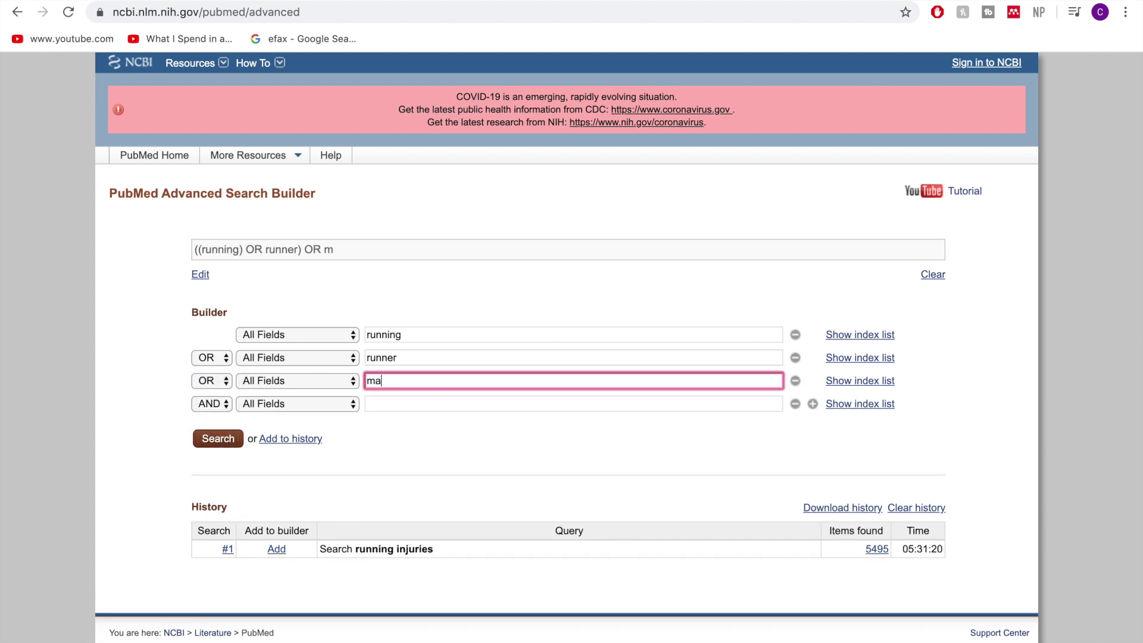
type("rathoner")
Enter 'injury' as the fourth term, combined with AND
left_click(412, 403)
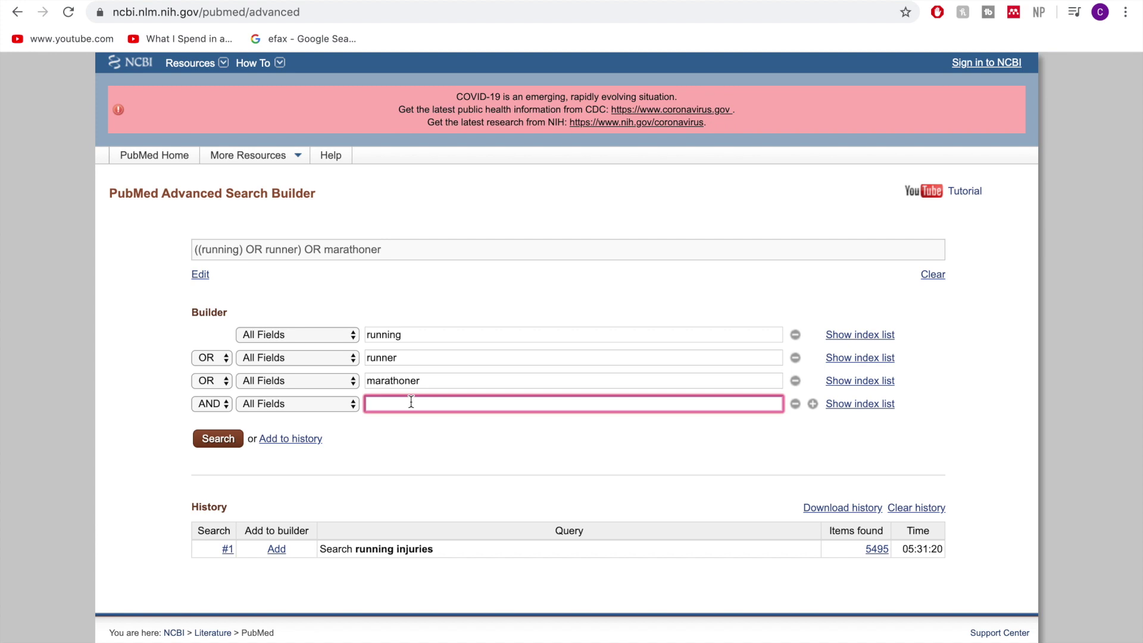
type("injury")
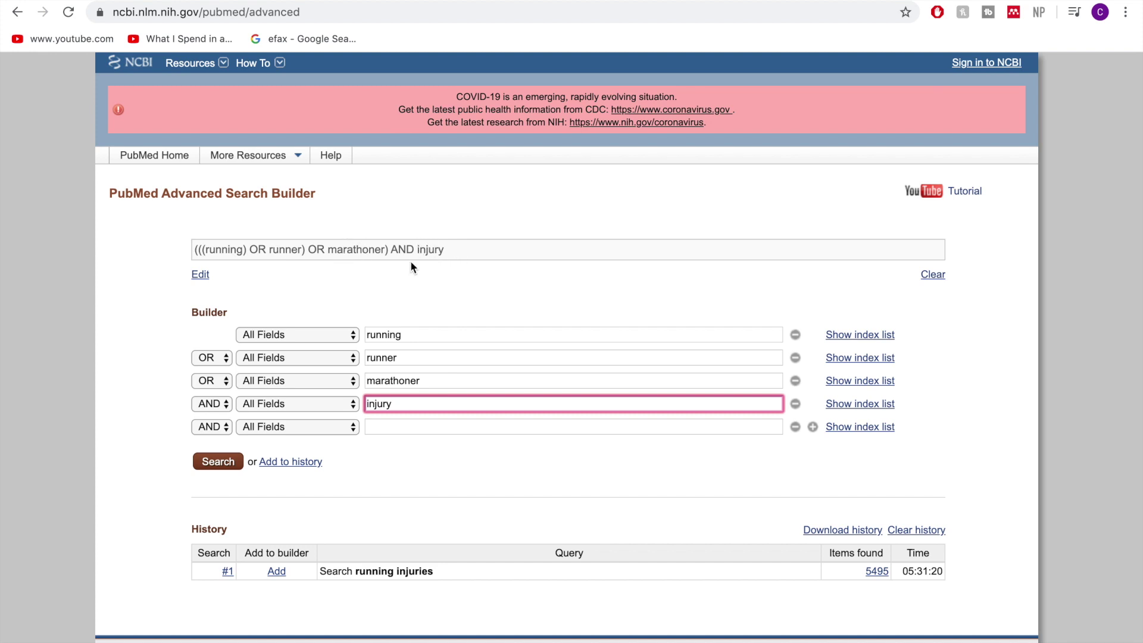
left_click(221, 426)
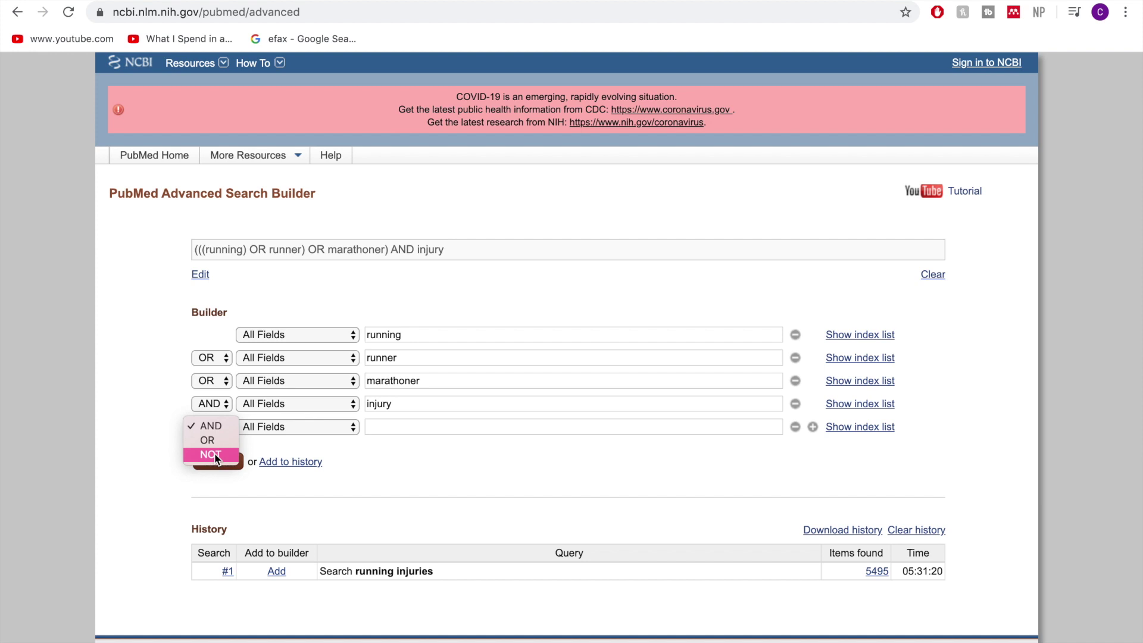
Exclude 'sprinter' with NOT and run the search, giving 6123 results as history #2
left_click(210, 455)
left_click(385, 424)
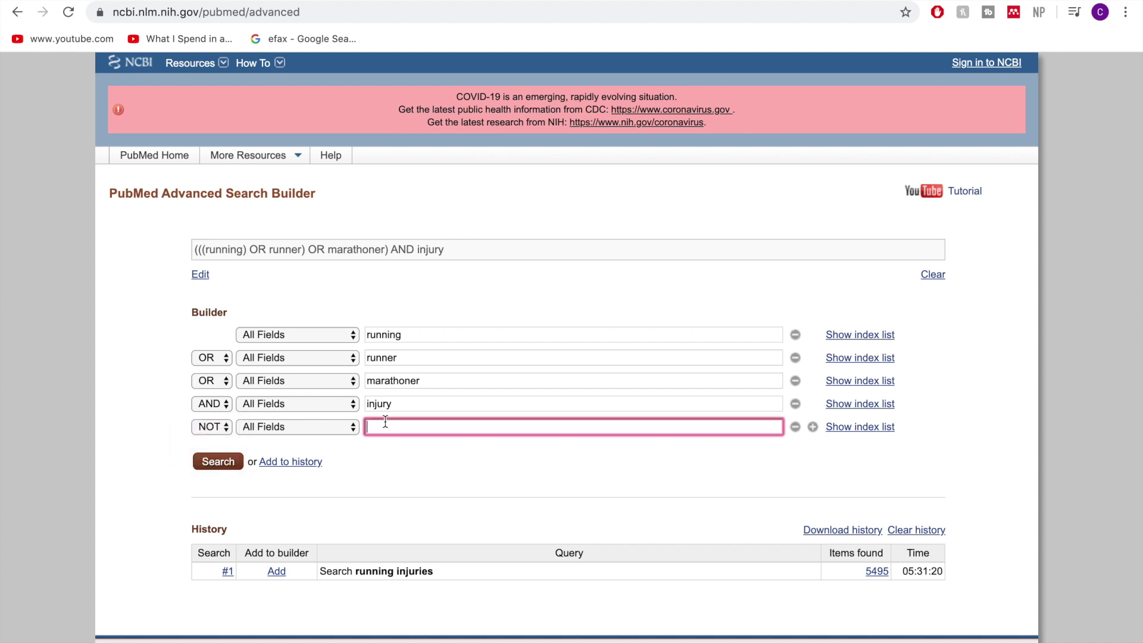
type("sprinter")
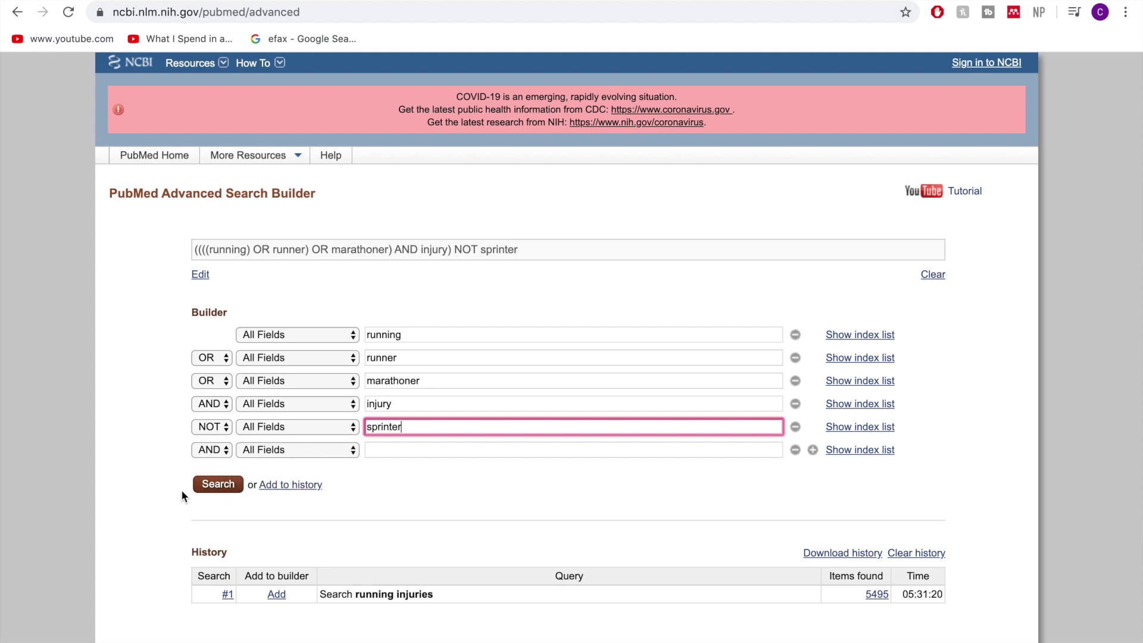
left_click(307, 491)
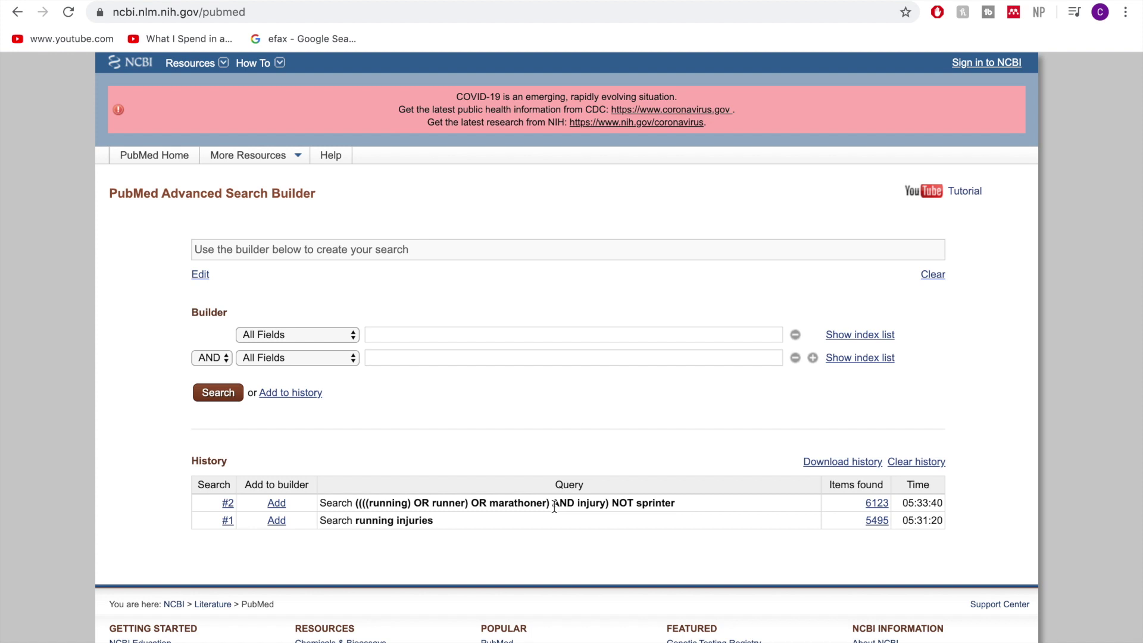
left_click(212, 358)
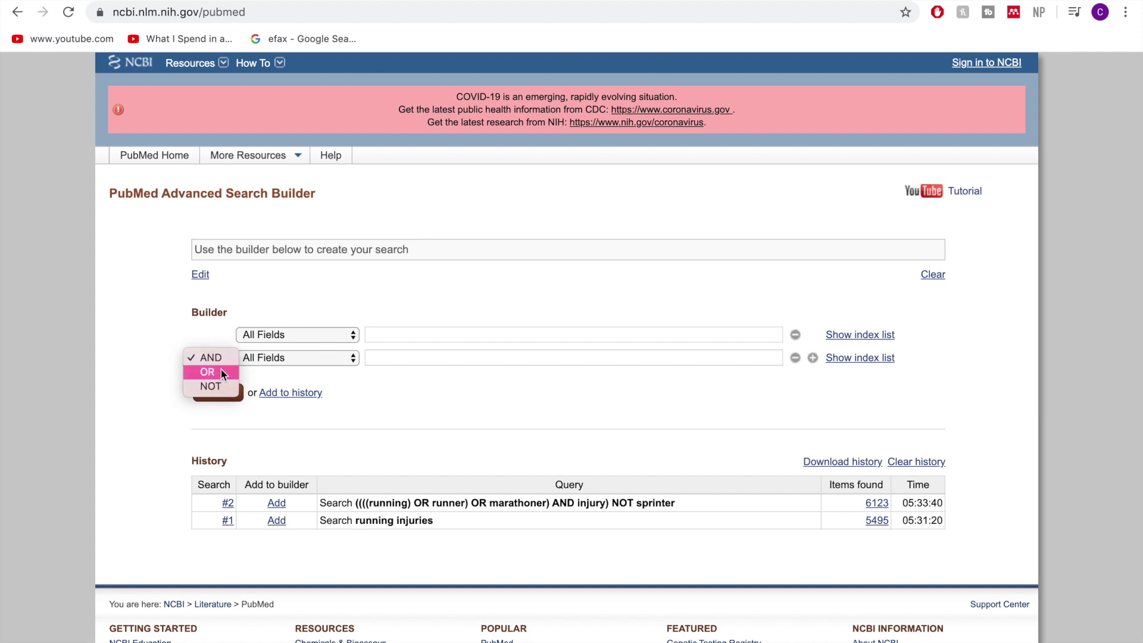
Enter the quoted phrase "running related injury" as term one and OR 'RRI' as term two
left_click(367, 305)
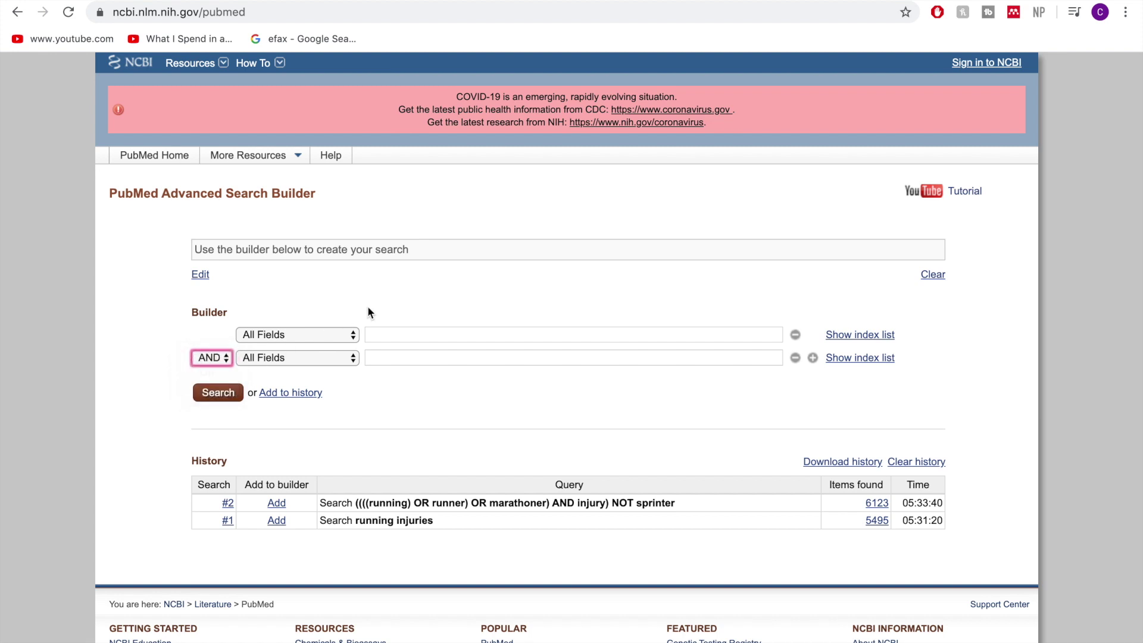
left_click(407, 340)
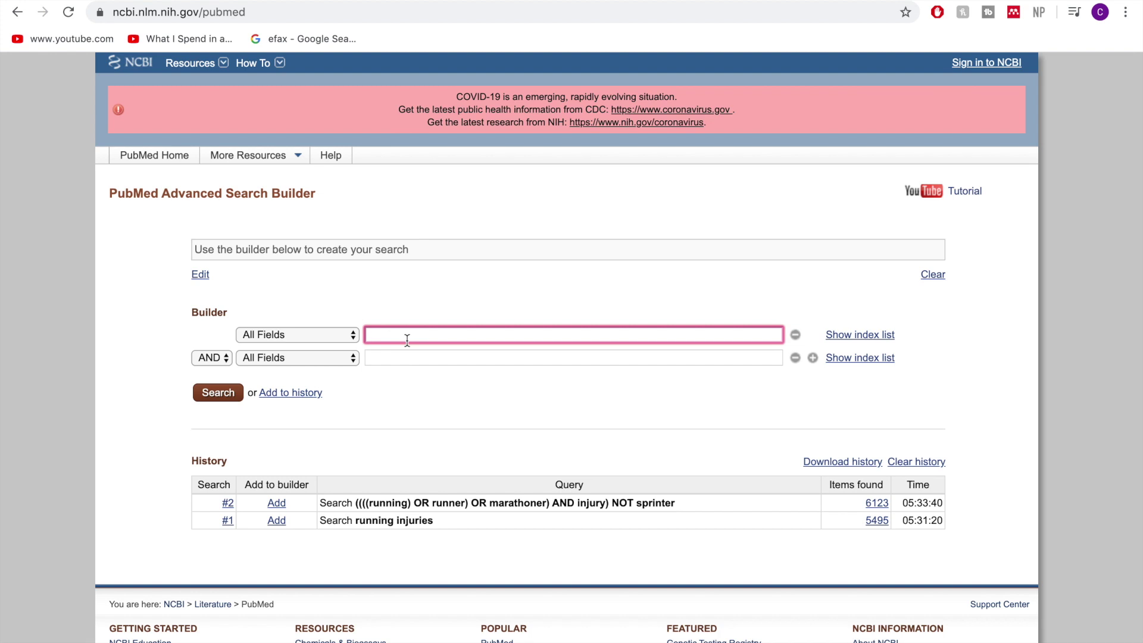
type("\"ph")
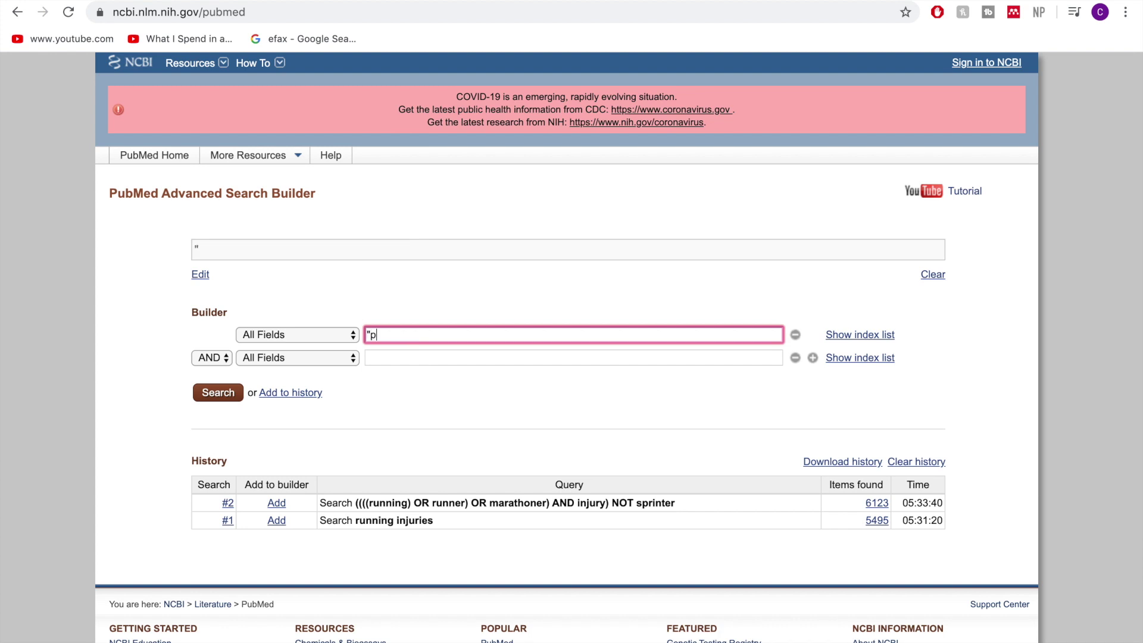
key("BackSpace")
key("BackSpace")
type("running rela")
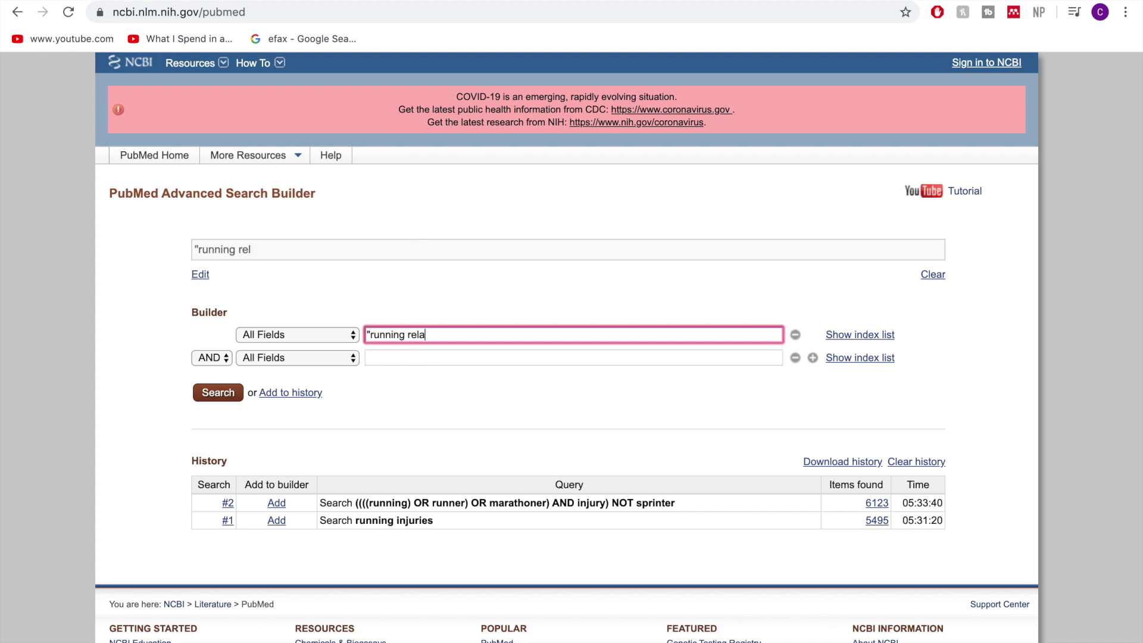
type("ted injury")
left_click(221, 358)
left_click(219, 368)
left_click(405, 364)
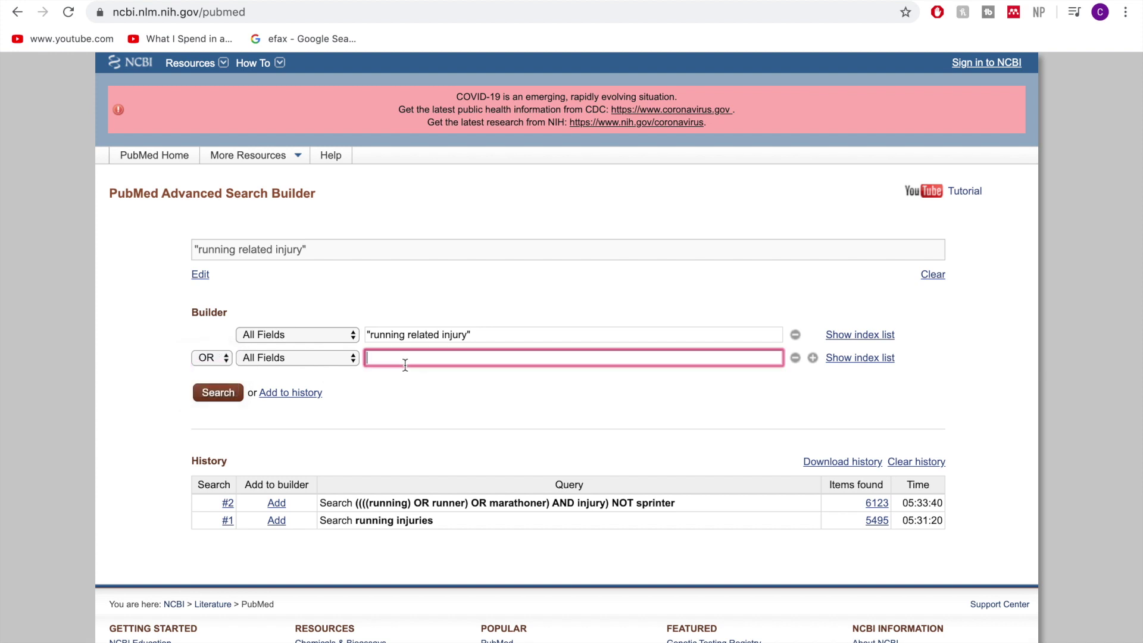
type("RRI")
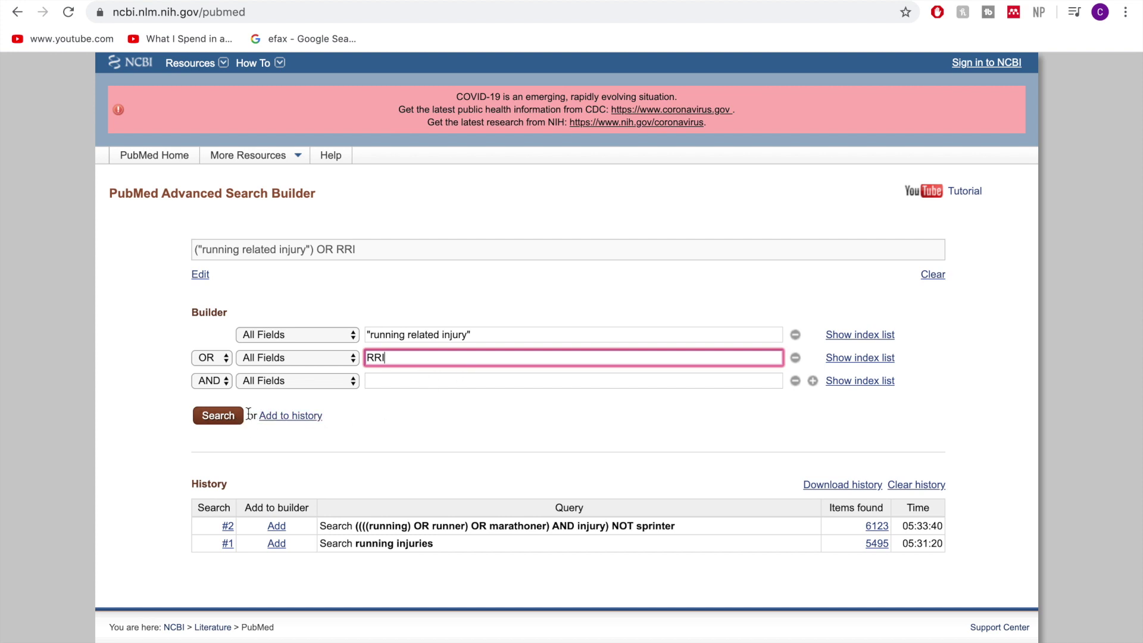
Add ("running related injury") OR RRI to history as #3 with 1614 items
left_click(294, 418)
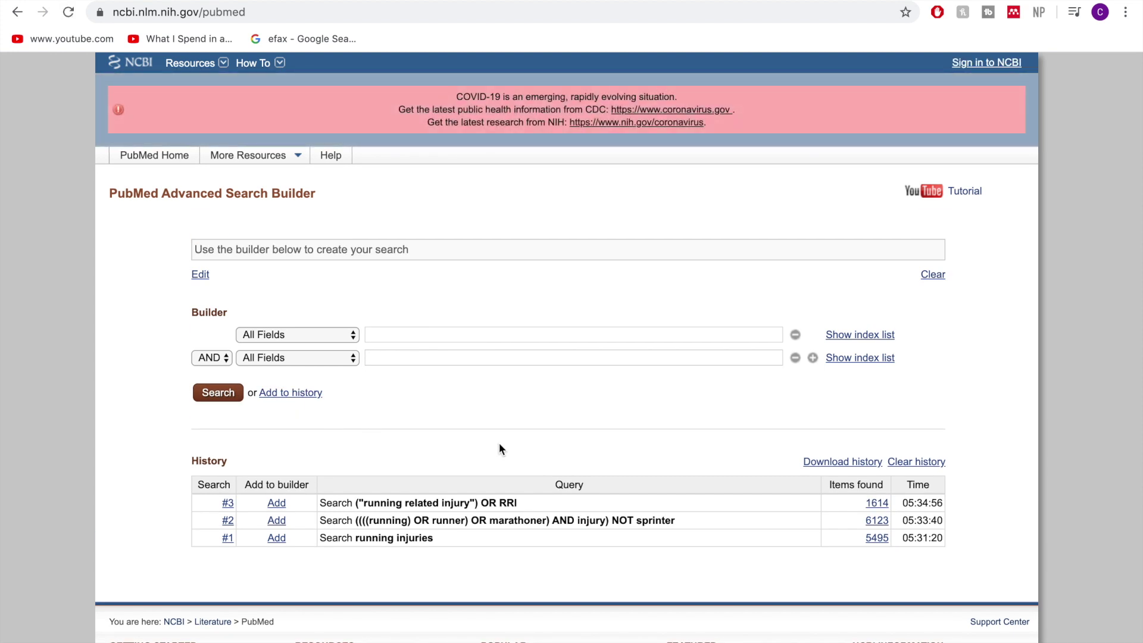
left_click(877, 503)
left_click(393, 337)
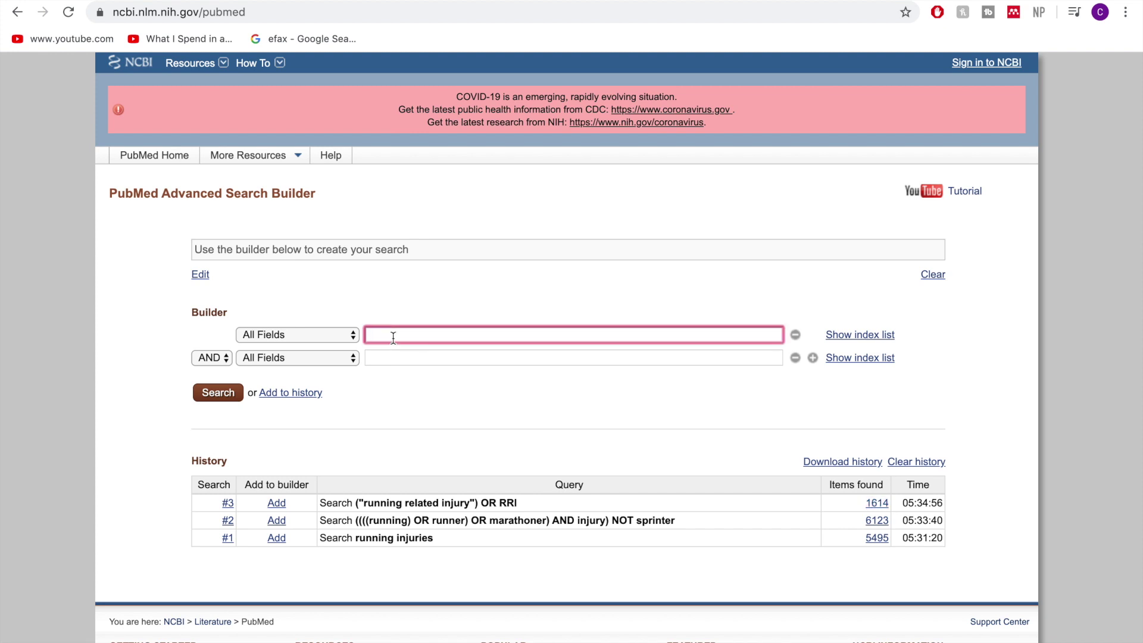
Add run* AND injur* to the history, finding 4194 items
type("runn")
key("BackSpace")
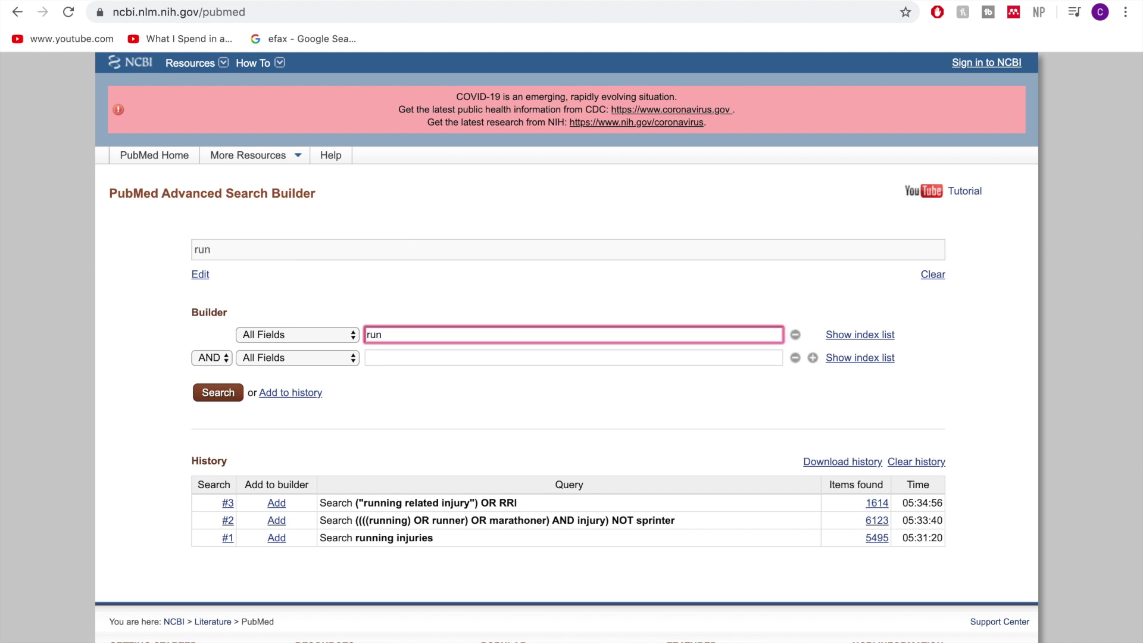
type("*")
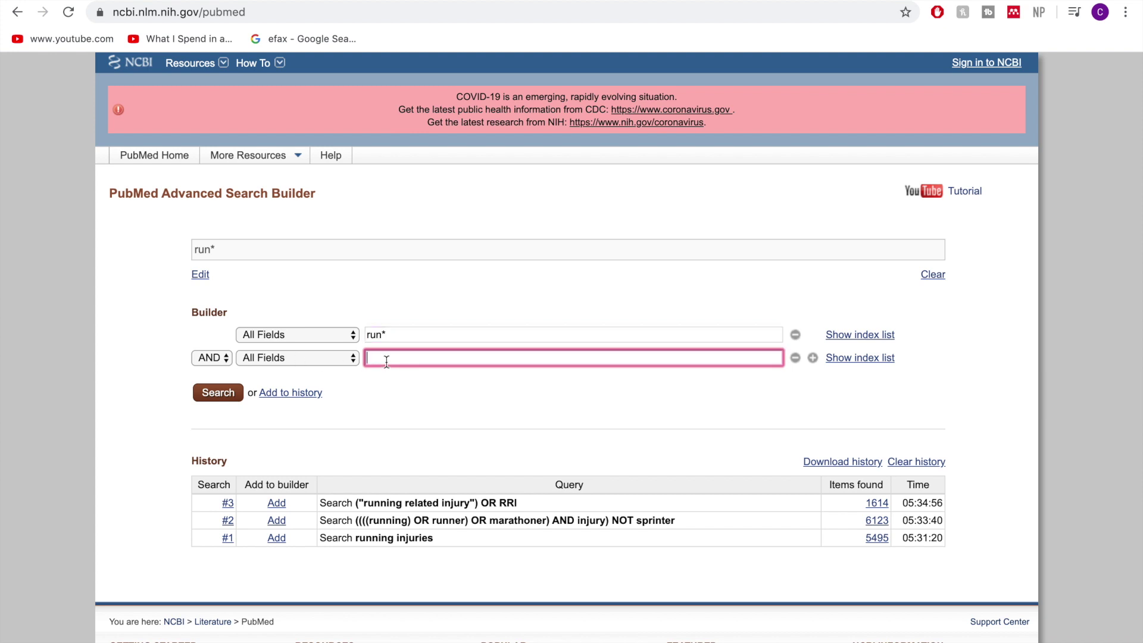
type("injur*")
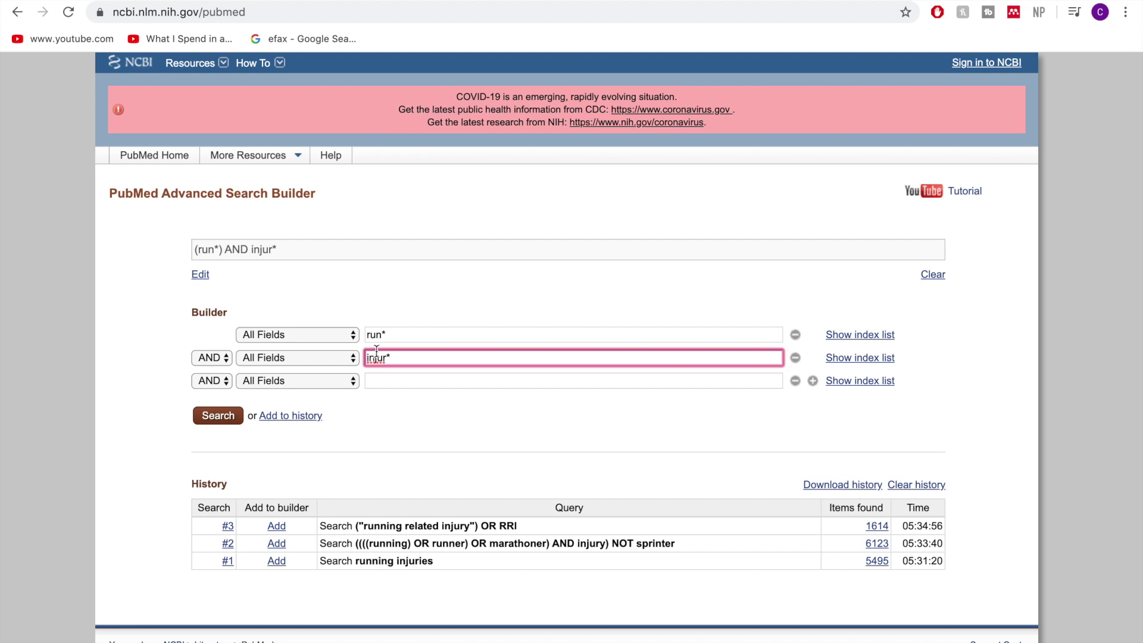
left_click(296, 421)
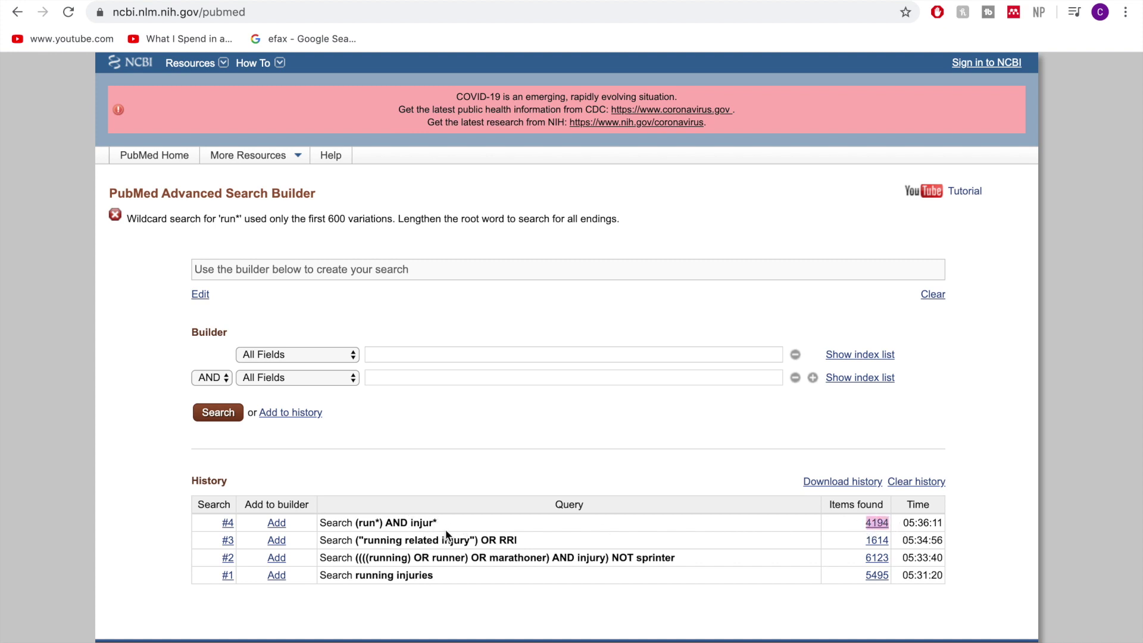
left_click(508, 474)
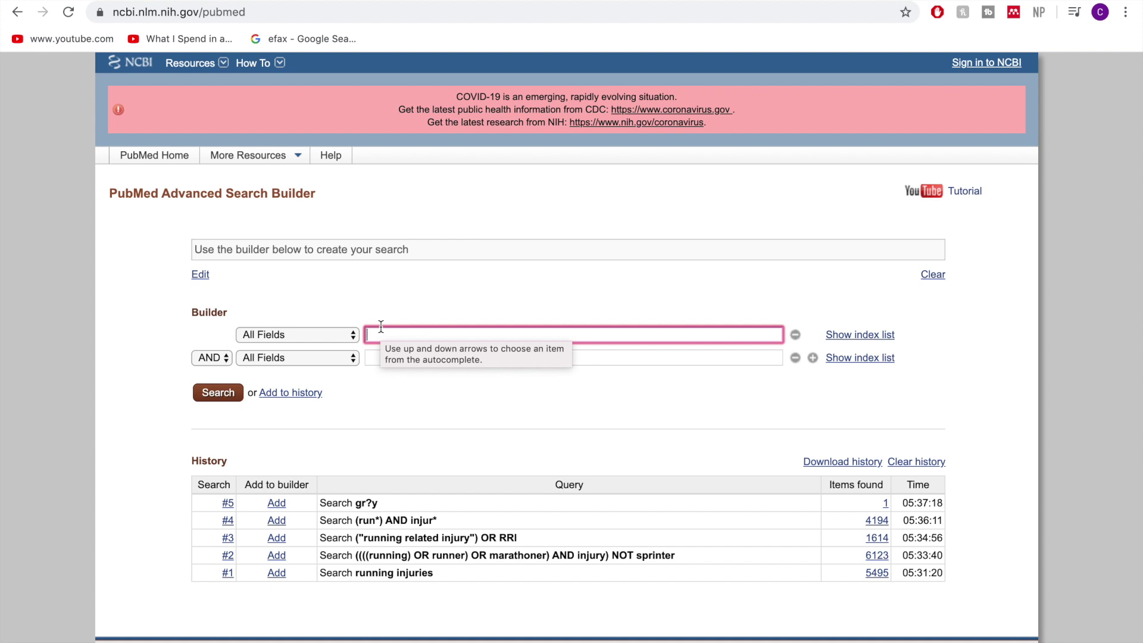
Change the first builder term's search field from All Fields to Title/Abstract
left_click(314, 337)
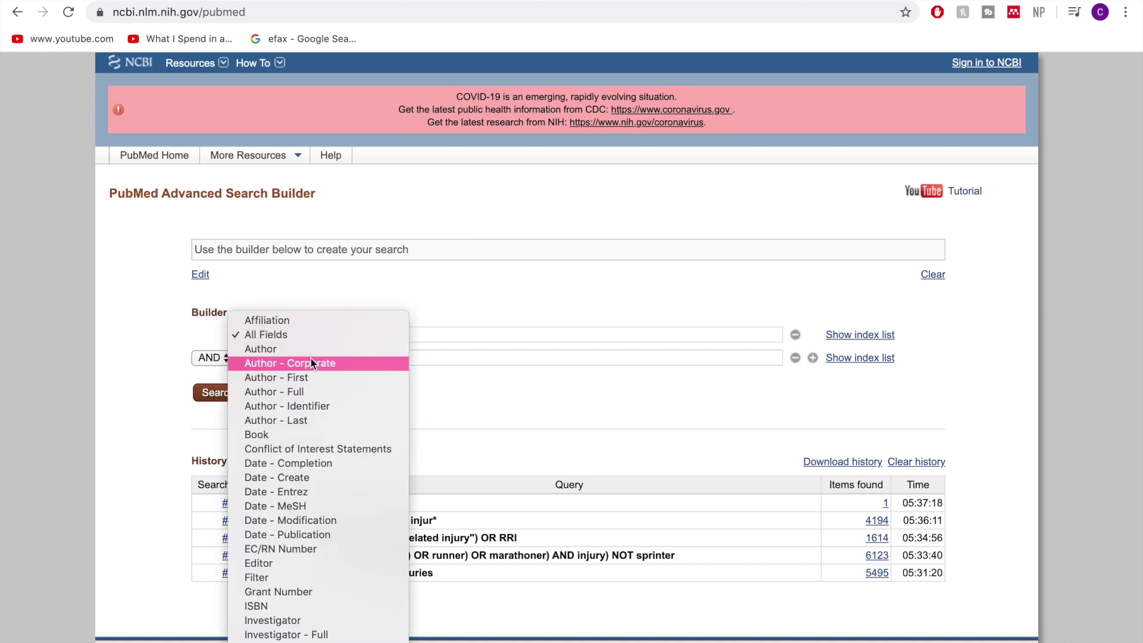
scroll(312, 383, "down", 2)
scroll(312, 384, "down", 3)
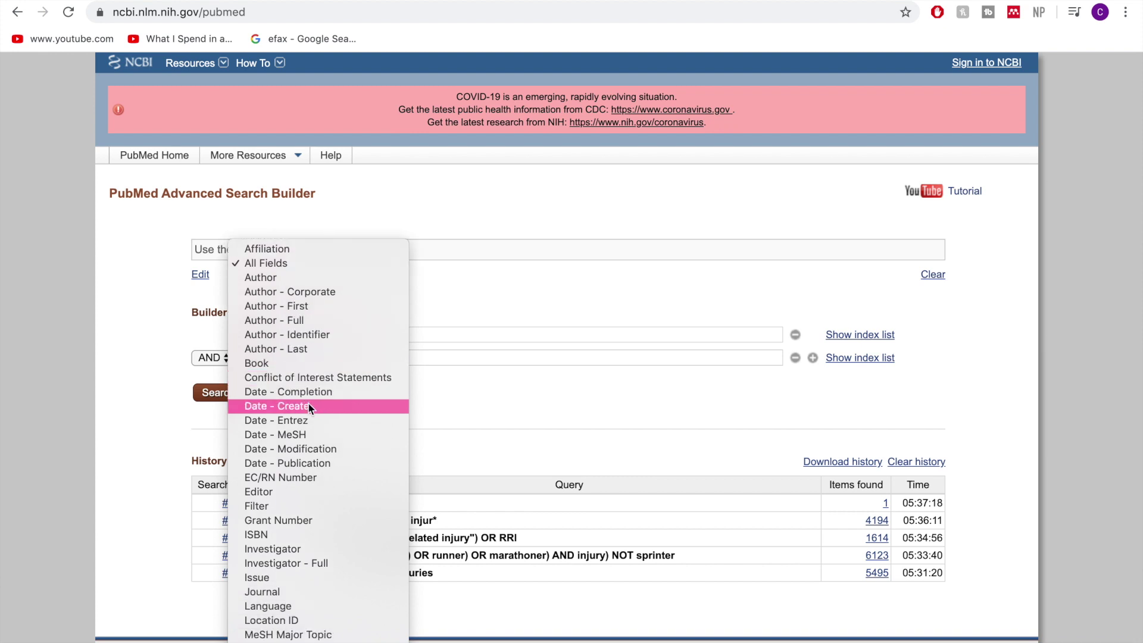
scroll(302, 438, "down", 12)
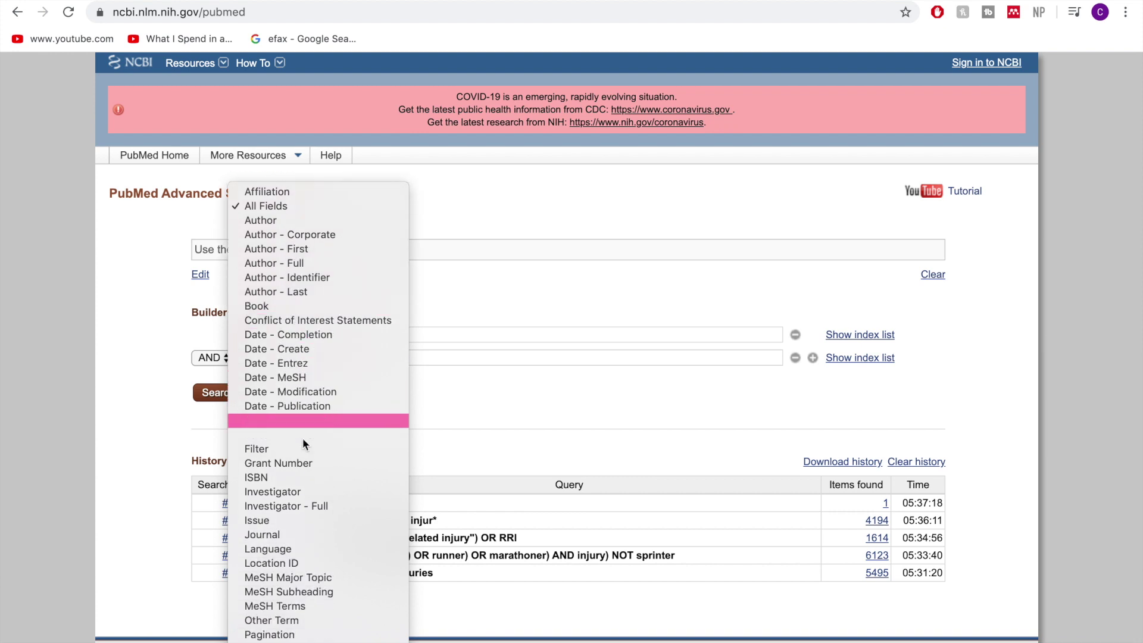
scroll(294, 489, "down", 1)
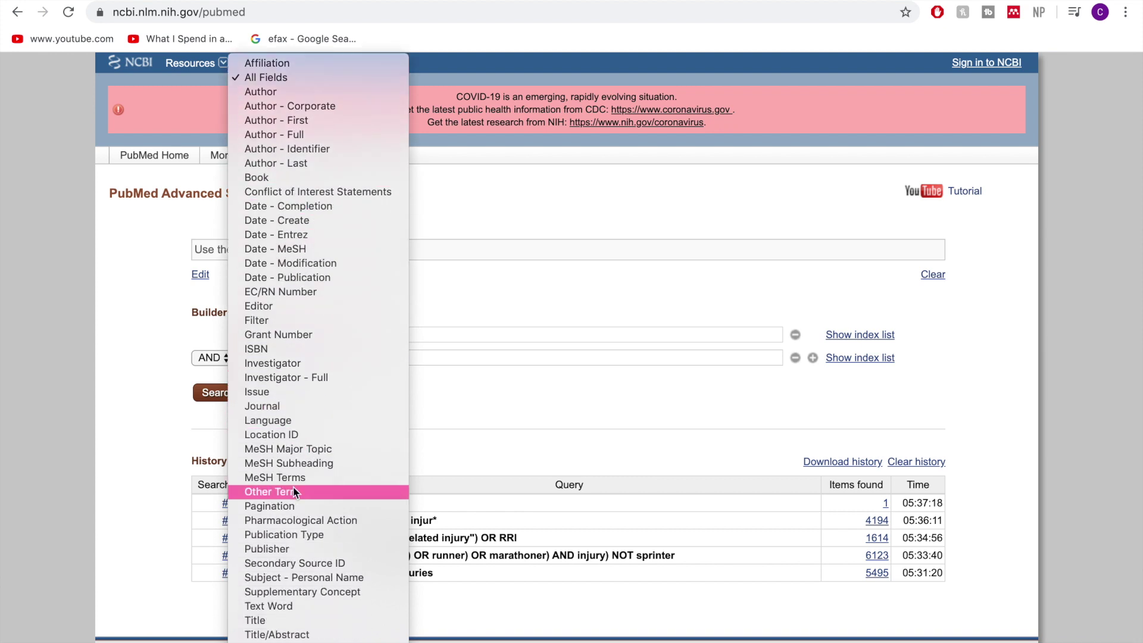
left_click(308, 634)
Search run* AND injur* with both terms in Title/Abstract (7325 results), then go back
left_click(385, 331)
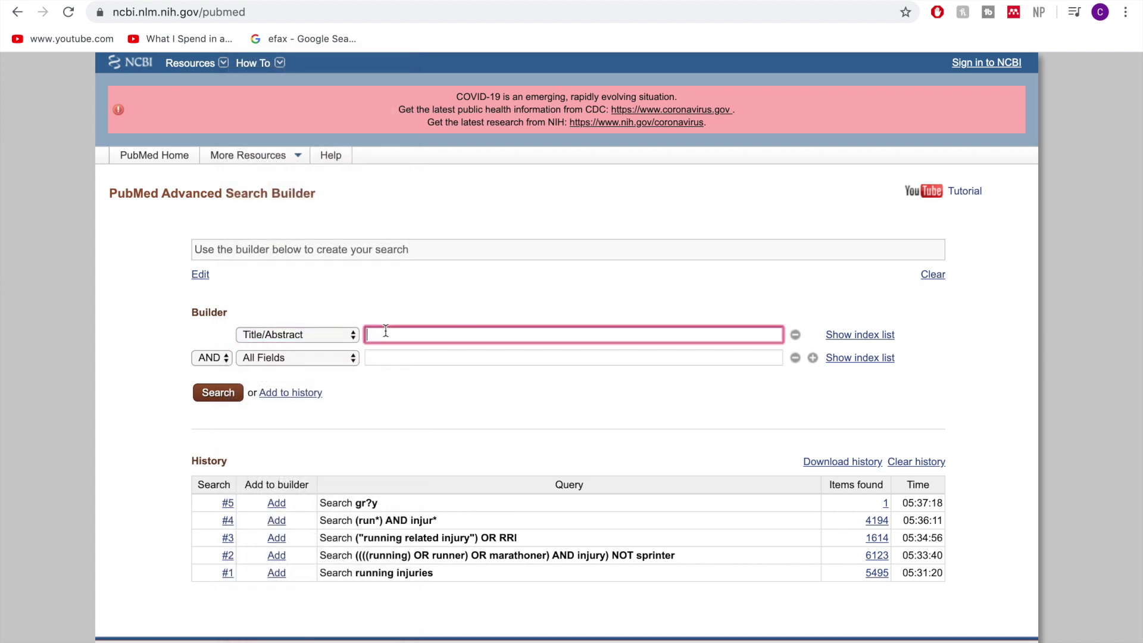
type("run*")
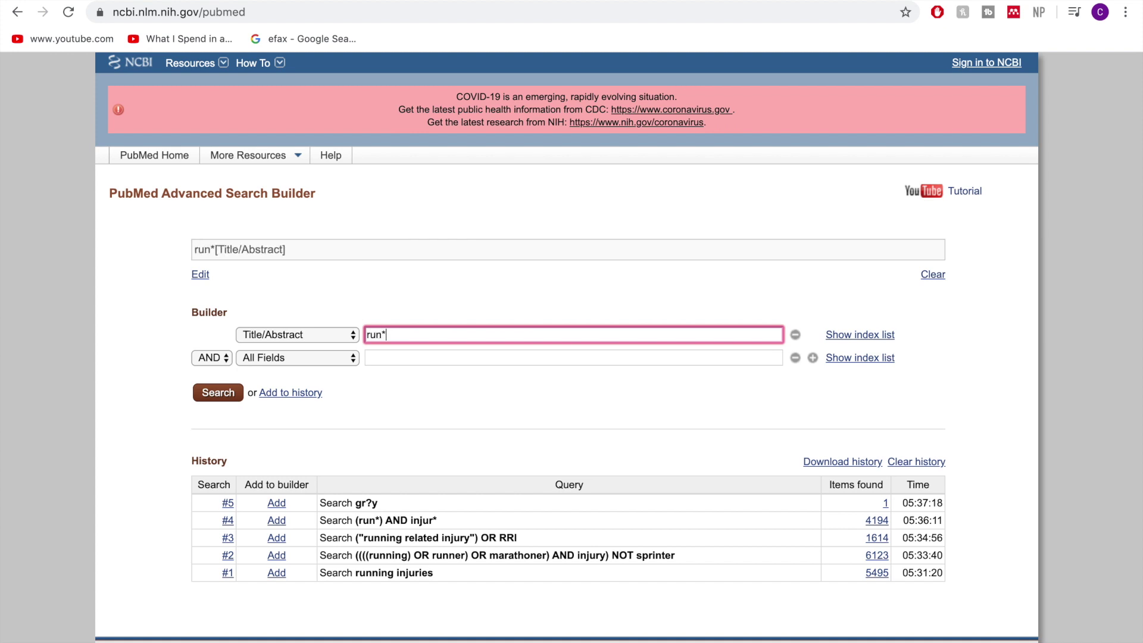
left_click(388, 357)
type("injur")
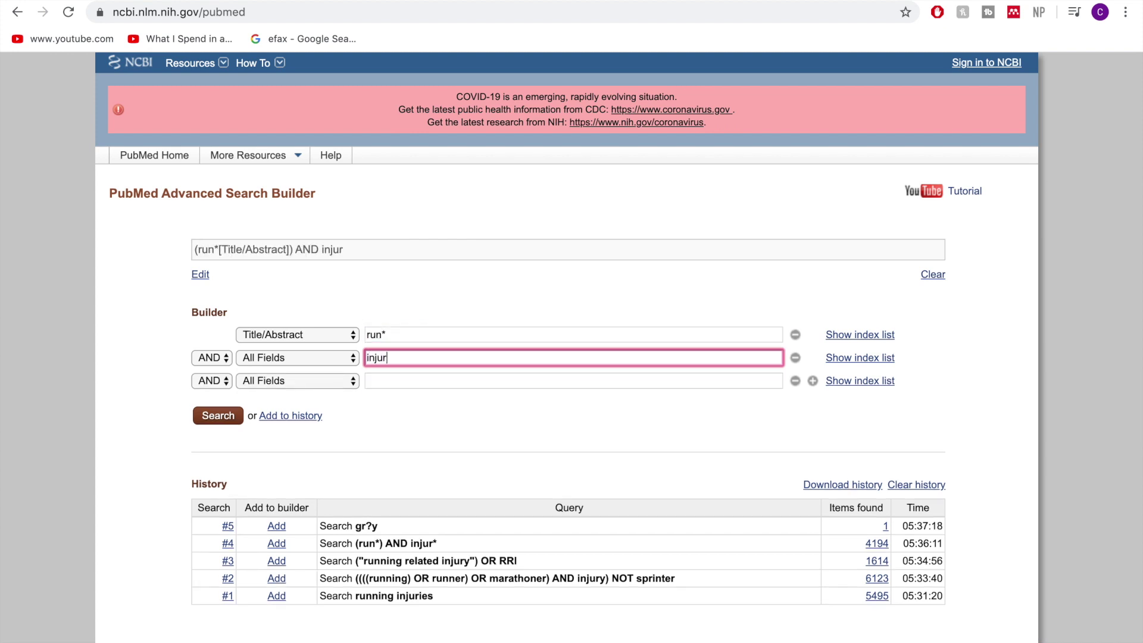
type("*")
left_click(292, 355)
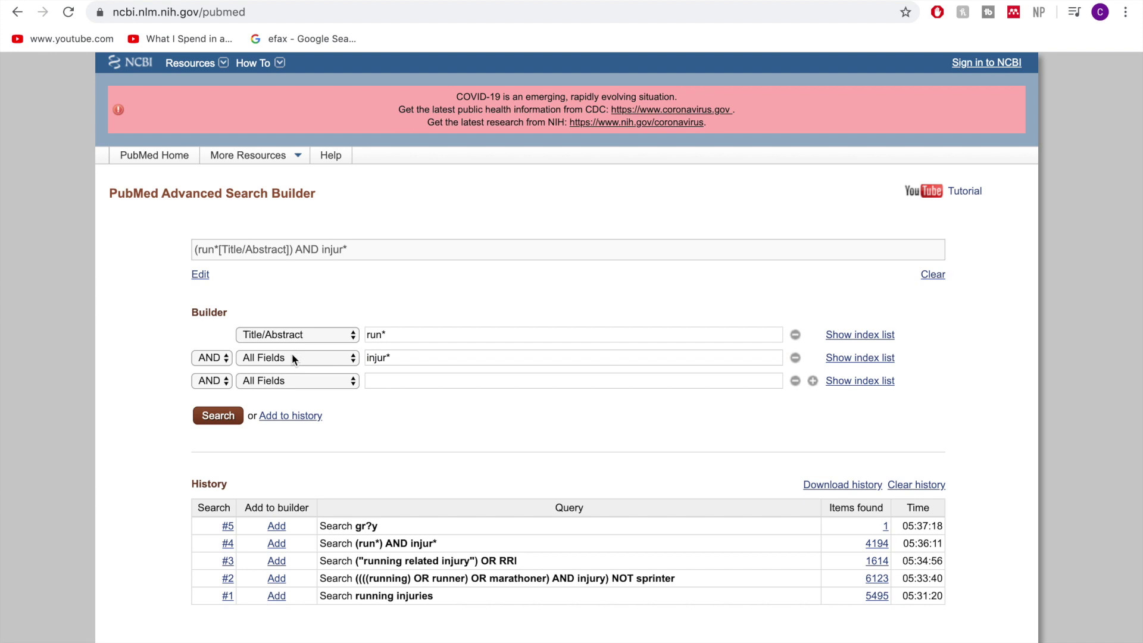
mouse_move(269, 634)
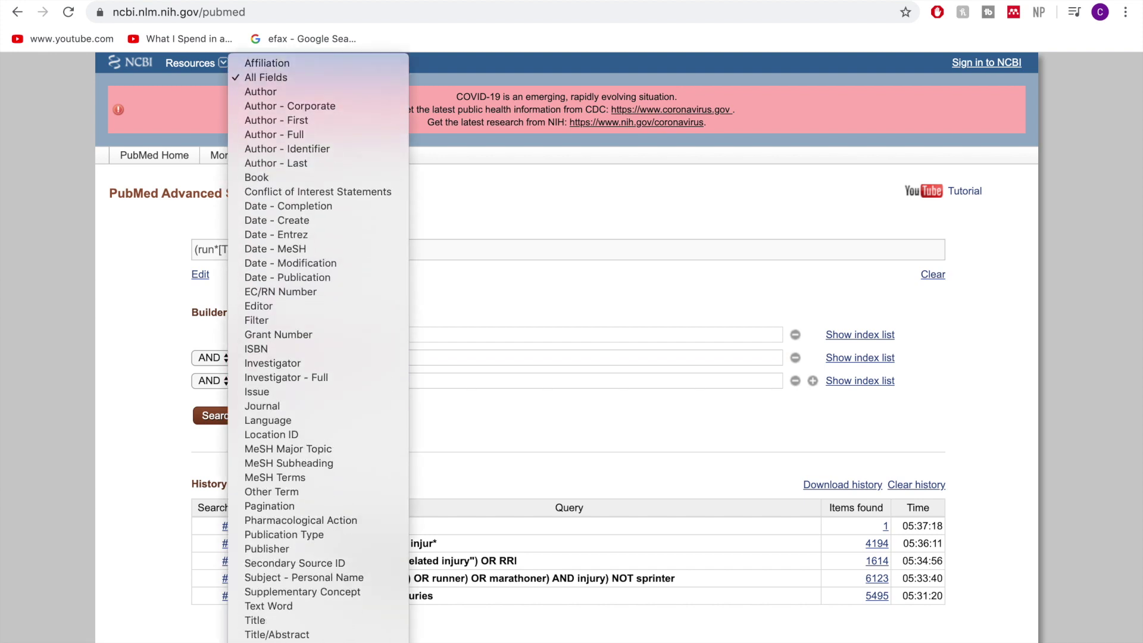
left_click(270, 634)
left_click(213, 413)
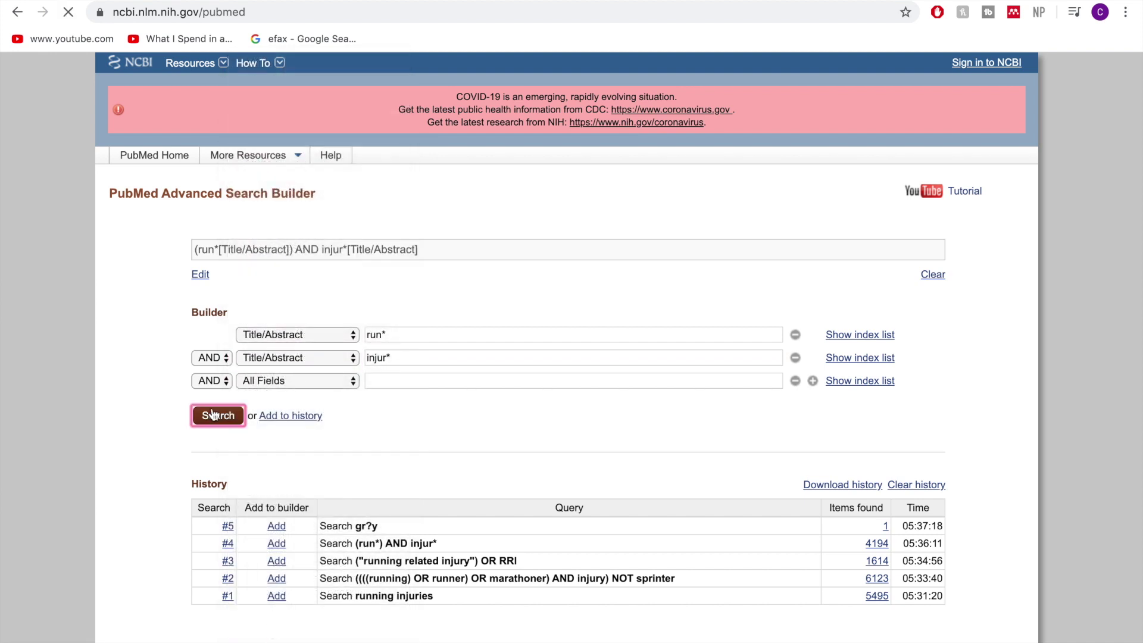
left_click(17, 11)
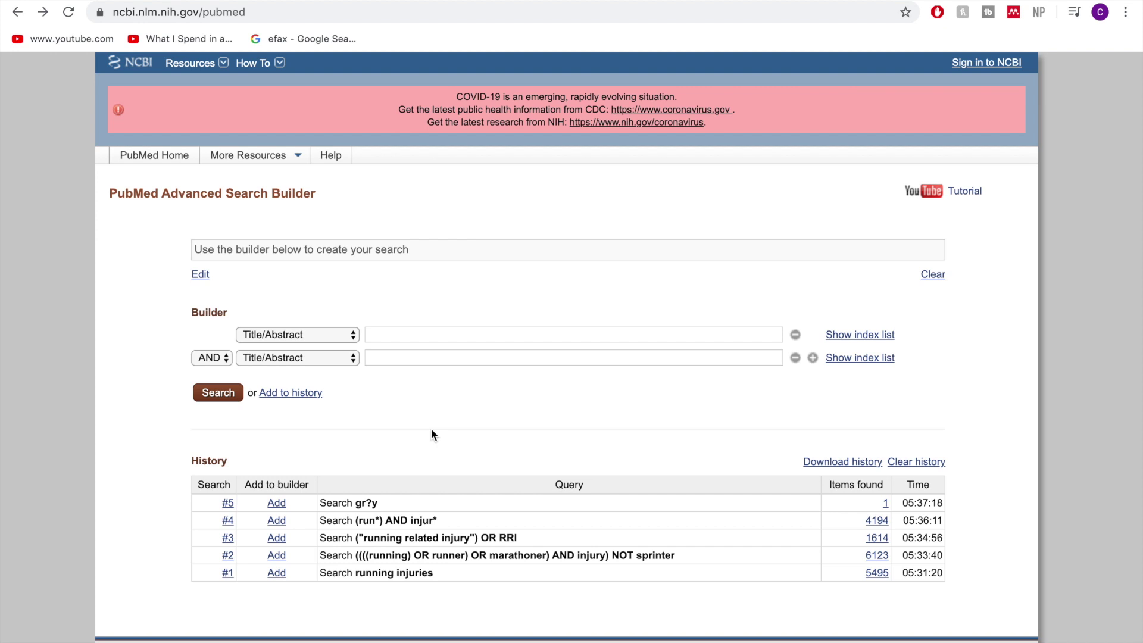
Place the cursor in the first builder field to begin a new query
left_click(381, 335)
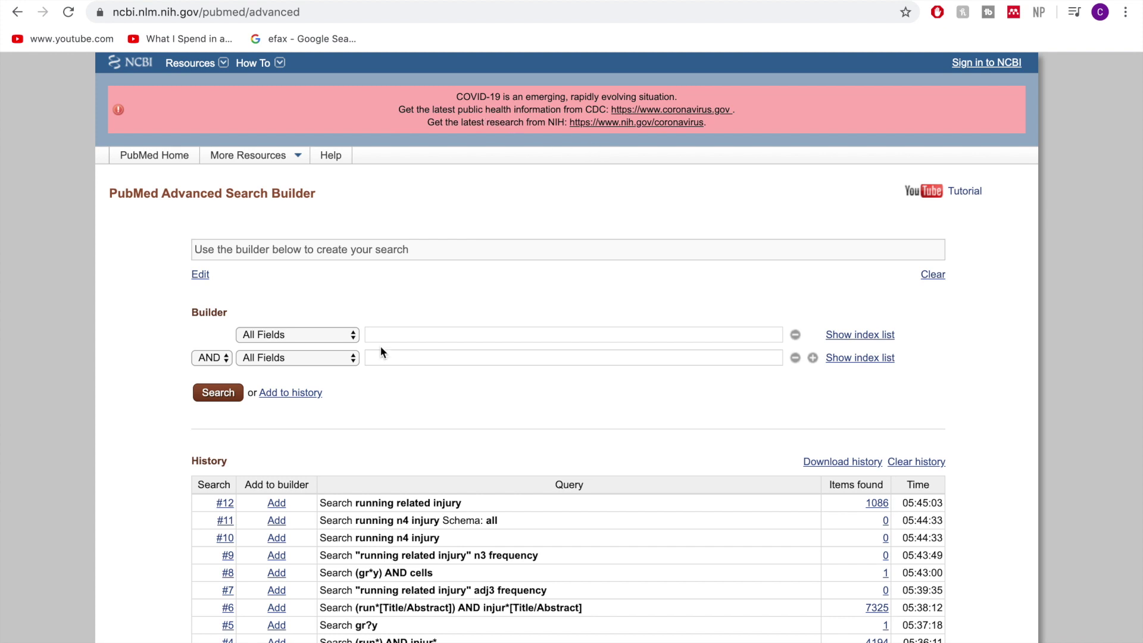
Search the first builder field for the exact phrase "running related injury" in quotes
left_click(399, 330)
type("runnin")
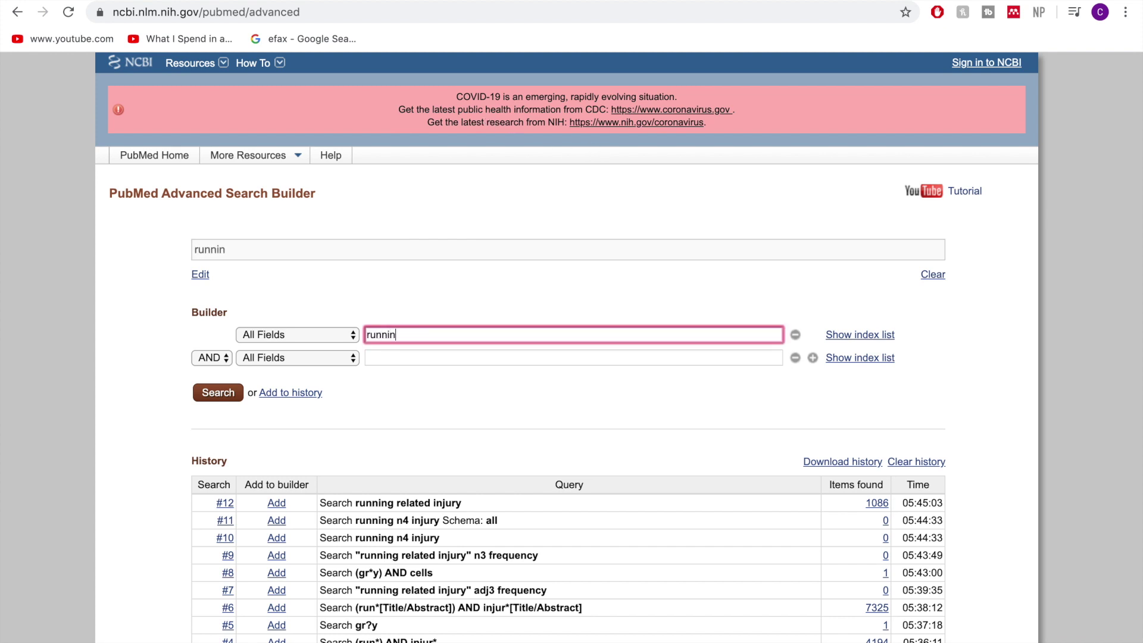
key("BackSpace")
key("BackSpace")
key("BackSpace")
key("BackSpace")
key("BackSpace")
key("BackSpace")
type("\"running related")
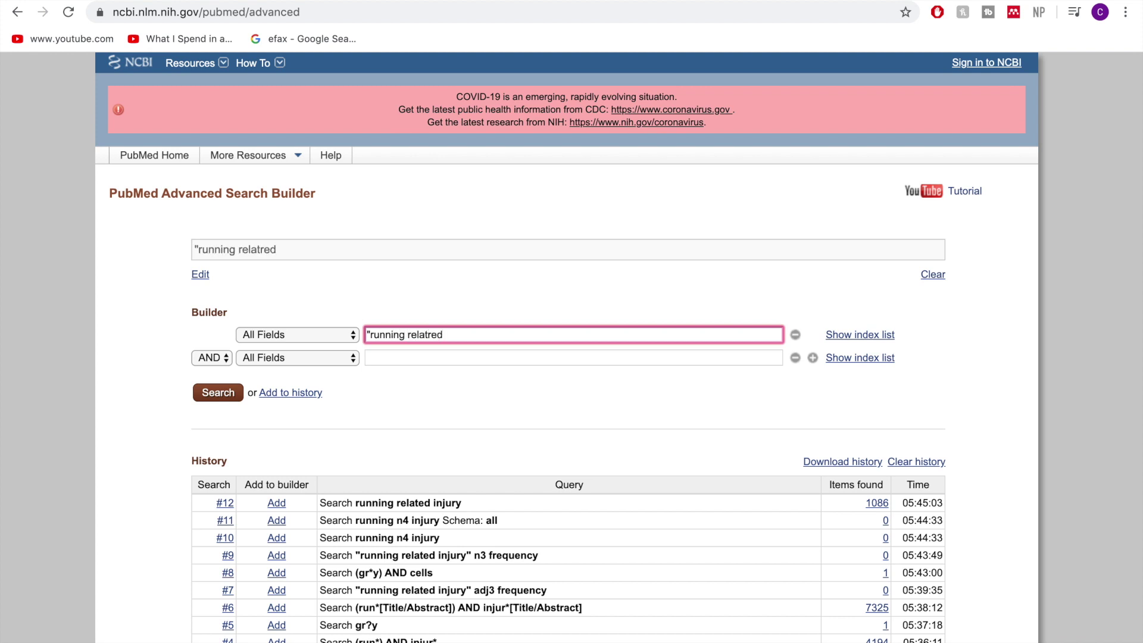
type(" injury\"")
left_click(214, 394)
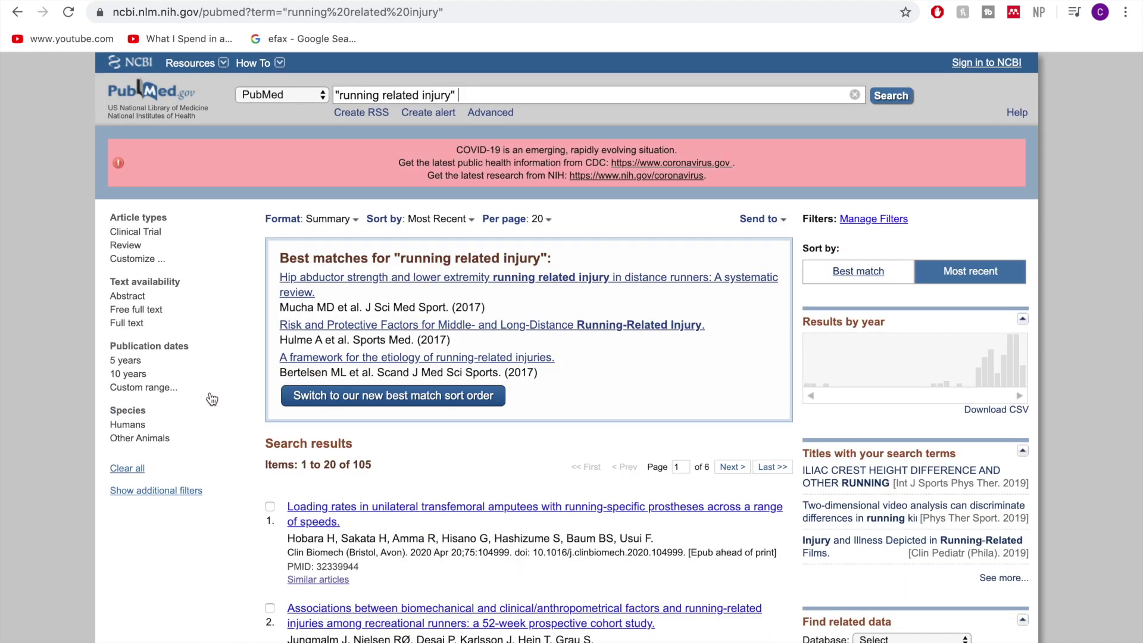
Look over the 105 results for the quoted phrase search
scroll(354, 350, "down", 1)
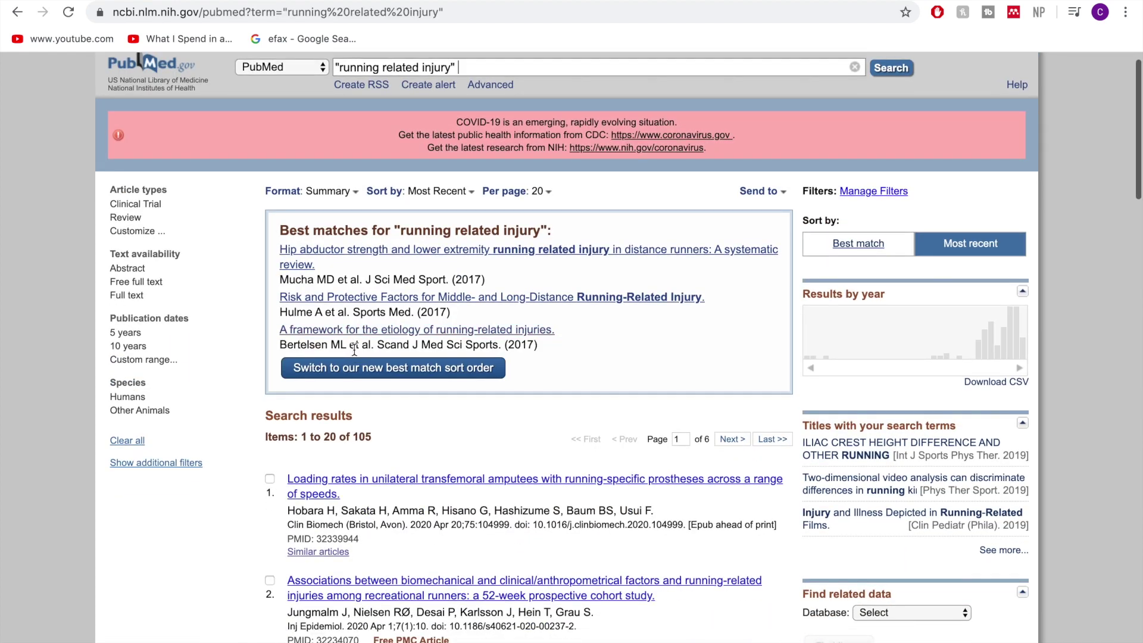
scroll(476, 117, "up", 1)
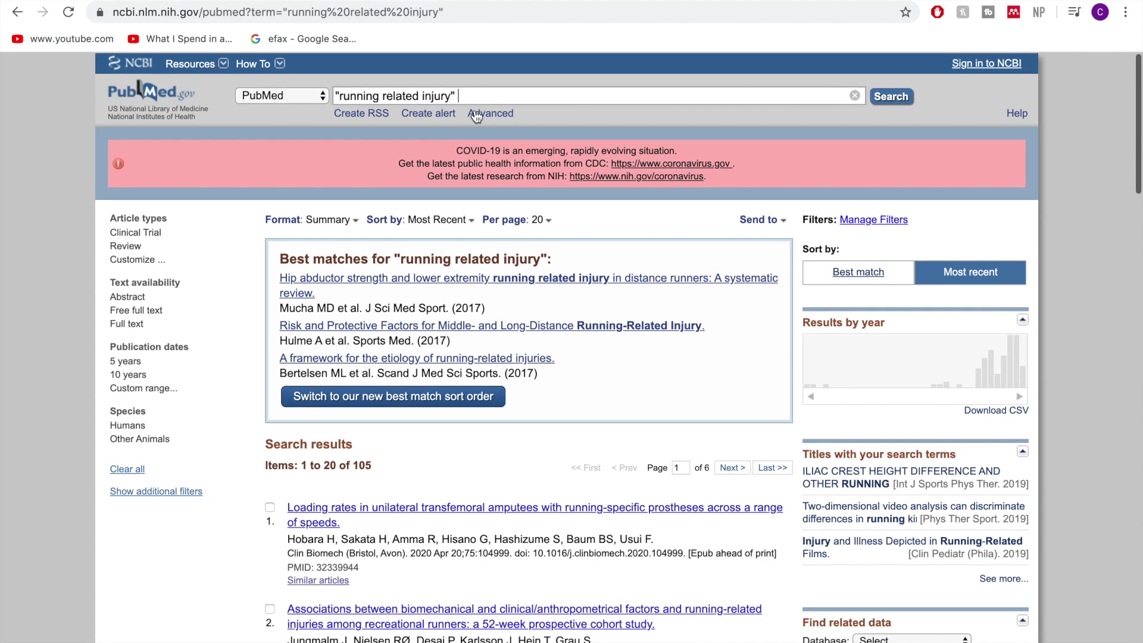
scroll(384, 321, "down", 3)
scroll(387, 326, "down", 4)
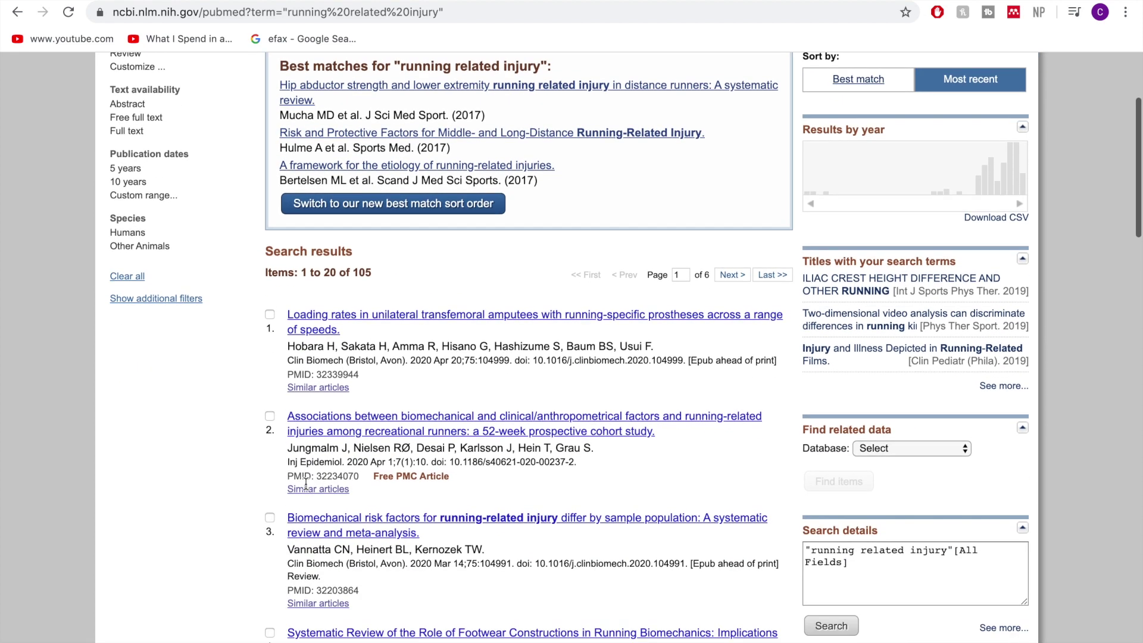
scroll(306, 484, "up", 7)
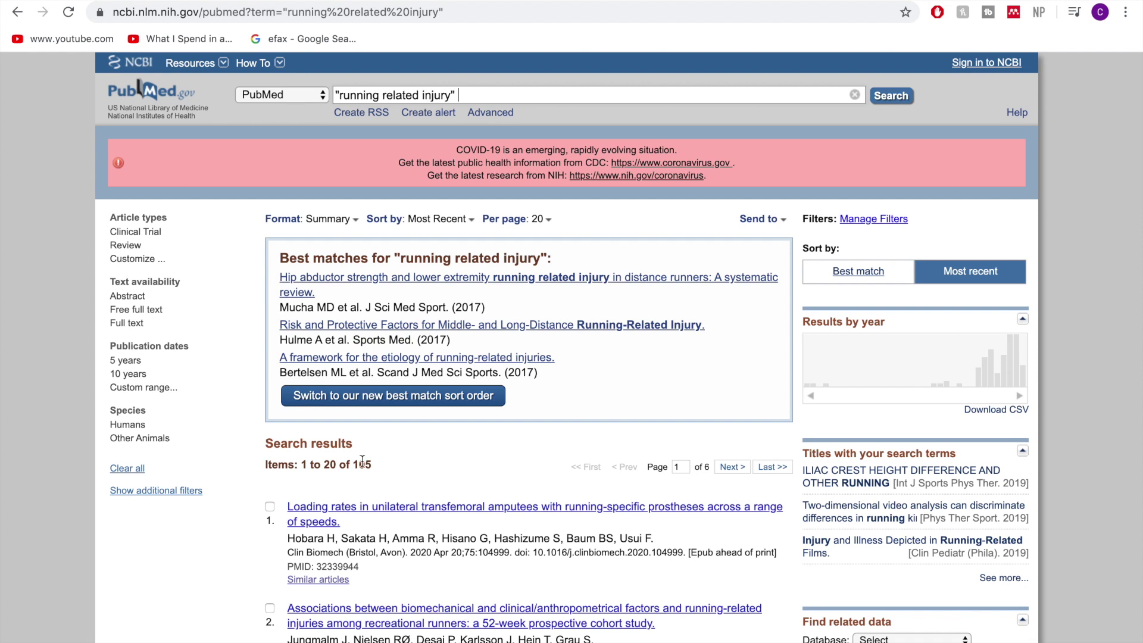
scroll(362, 460, "down", 20)
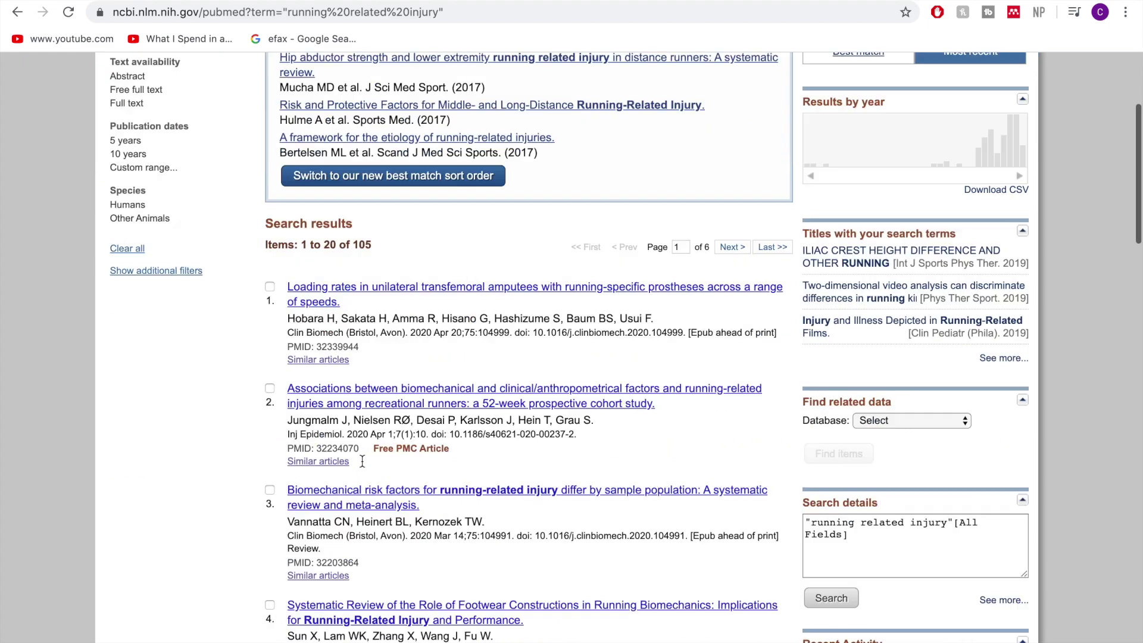
scroll(361, 459, "up", 20)
scroll(362, 460, "down", 1)
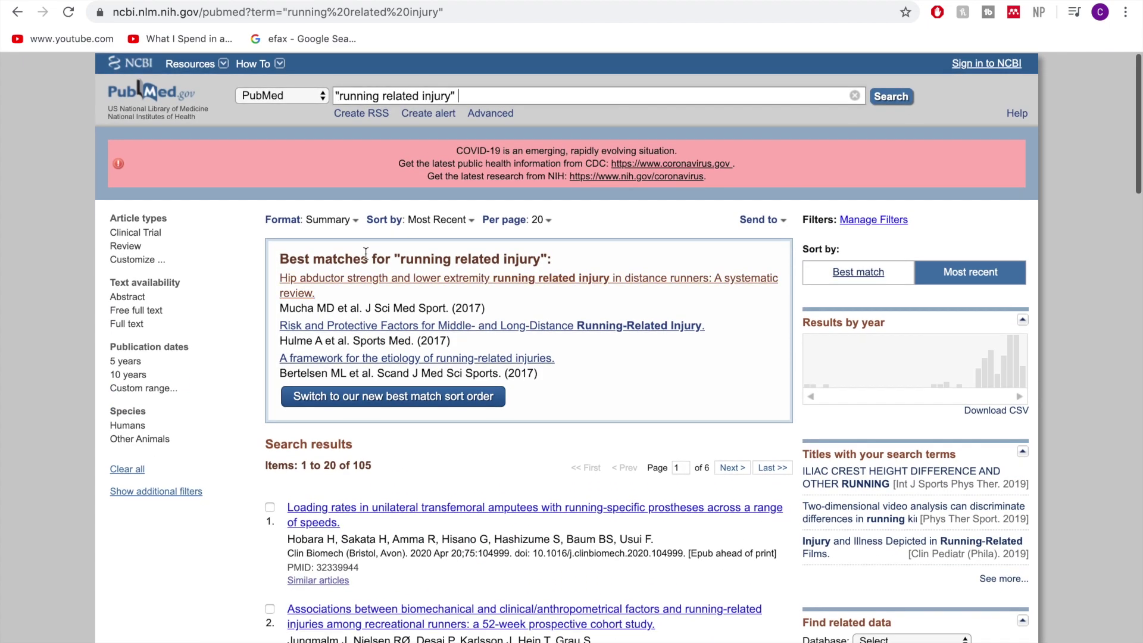
Choose Create alert for this search to reach the Sign in to NCBI page
left_click(410, 121)
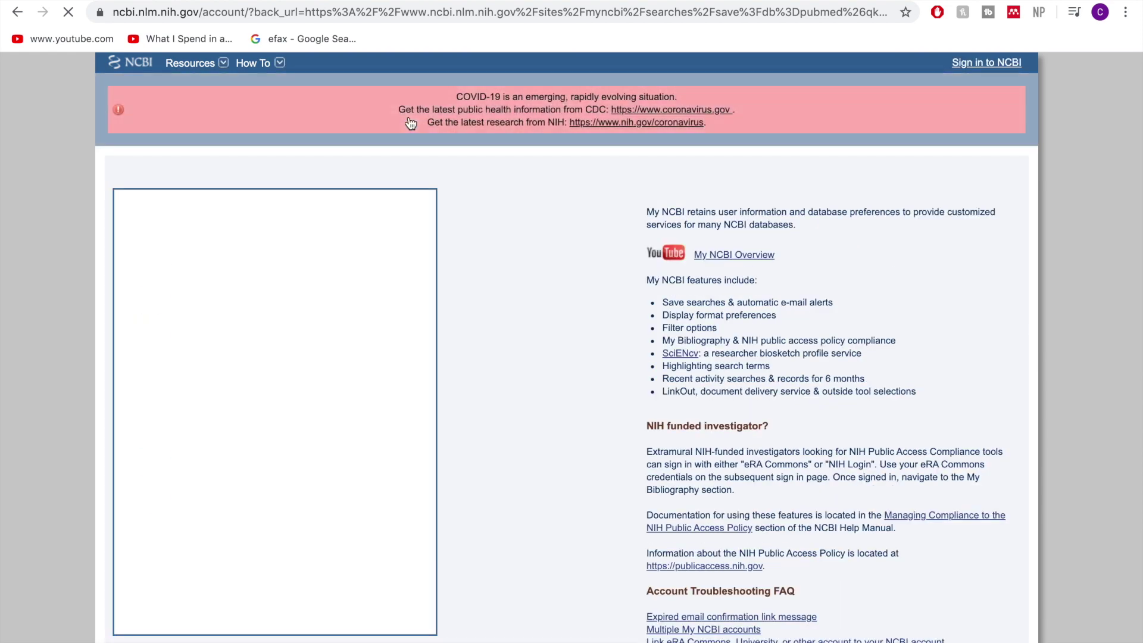
scroll(446, 221, "down", 1)
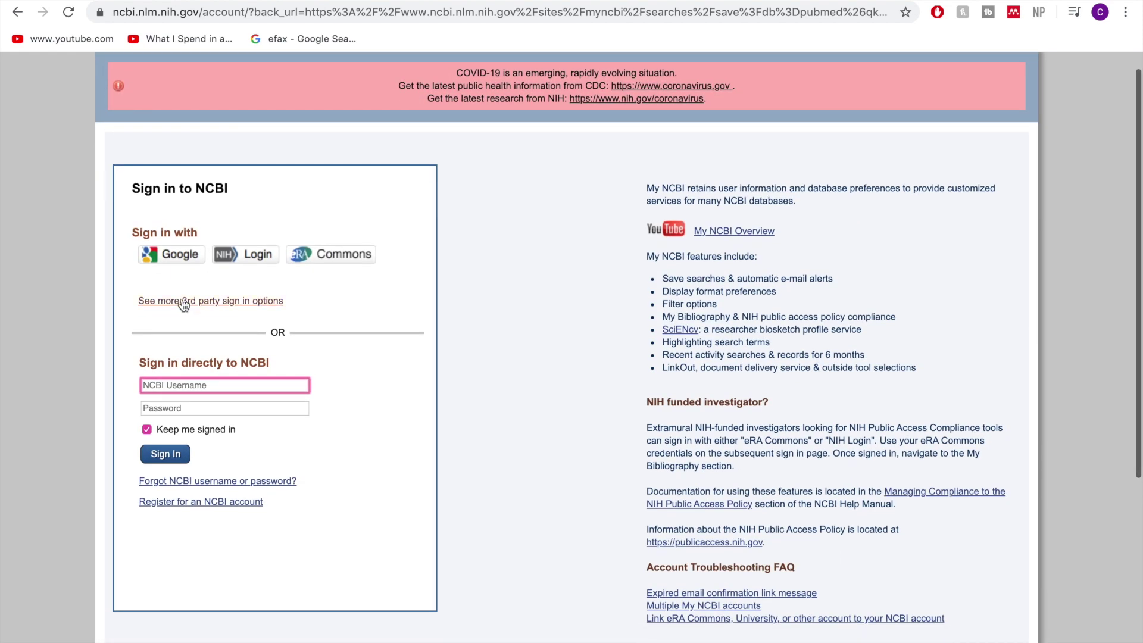